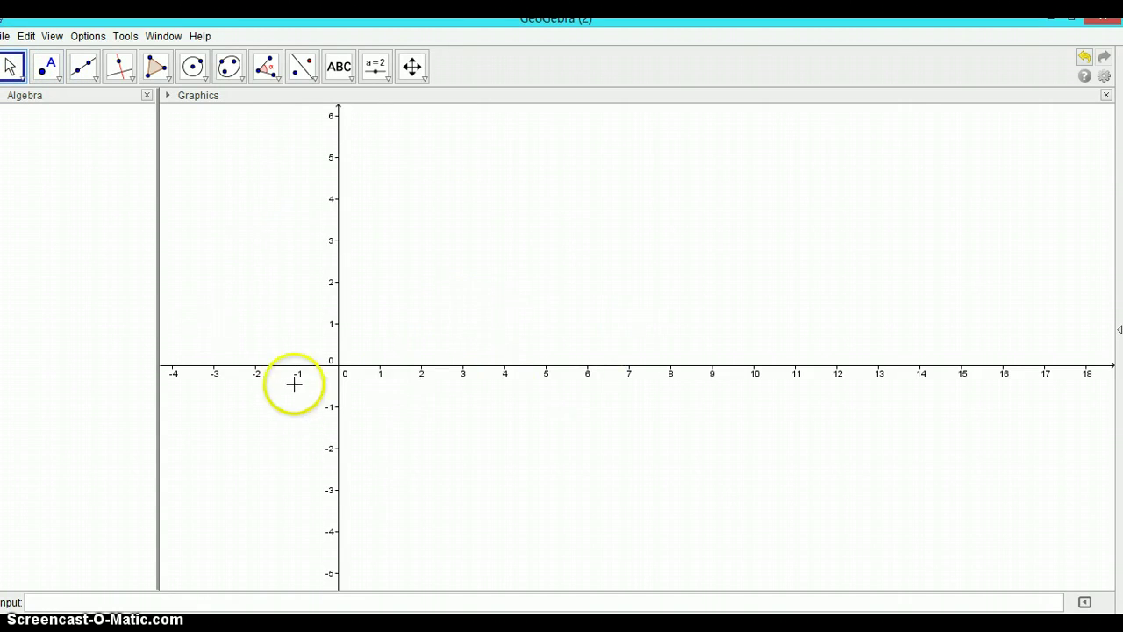
# Create point A on the canvas with the Point tool and drag it to (2, 1)
pyautogui.click(409, 290)
pyautogui.moveTo(408, 291); pyautogui.dragTo(471, 358)
pyautogui.click(582, 298)
pyautogui.moveTo(458, 227); pyautogui.dragTo(701, 441)
pyautogui.click(380, 293)
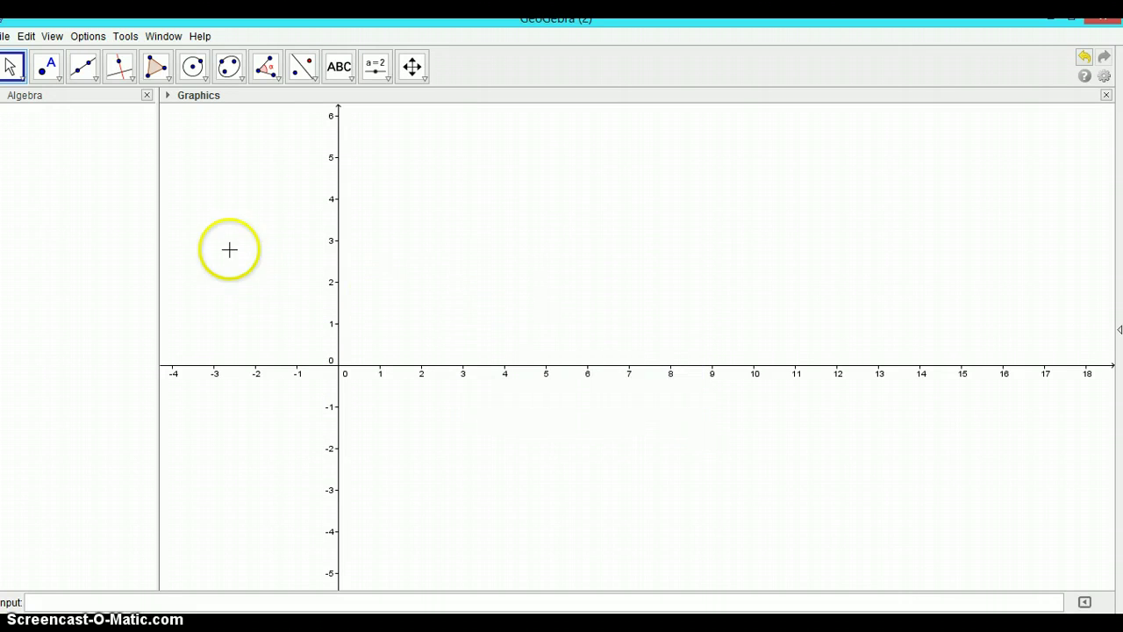
pyautogui.click(47, 66)
pyautogui.click(486, 234)
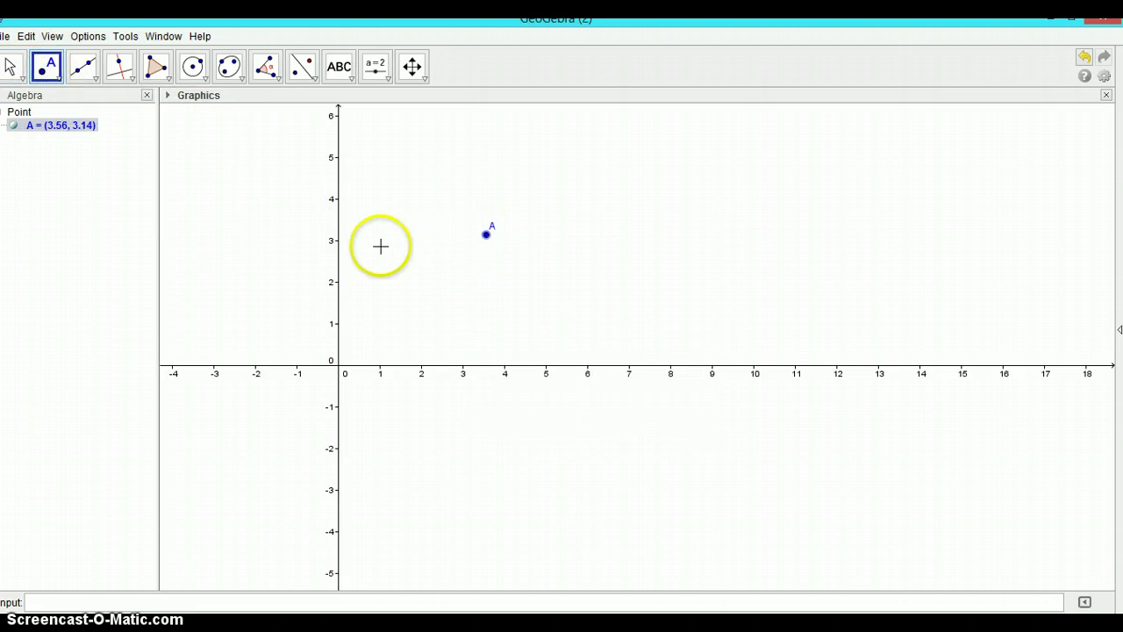
pyautogui.click(12, 67)
pyautogui.moveTo(486, 235); pyautogui.dragTo(415, 331)
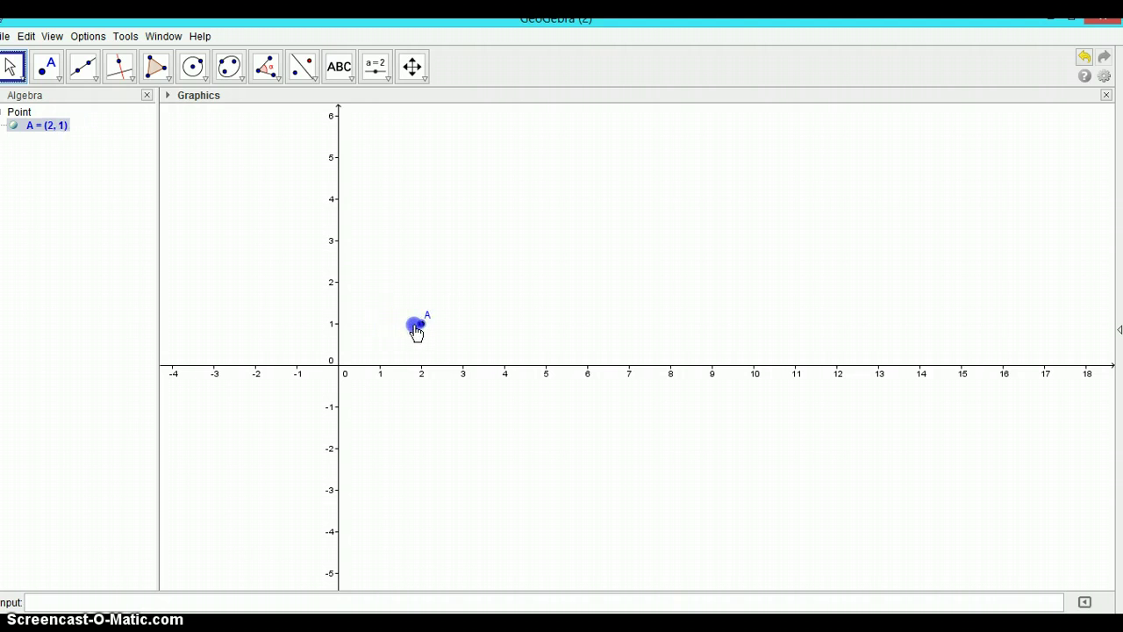
# Turn point capturing off and move A freely to about (0.82, 2.82)
pyautogui.click(166, 95)
pyautogui.click(220, 195)
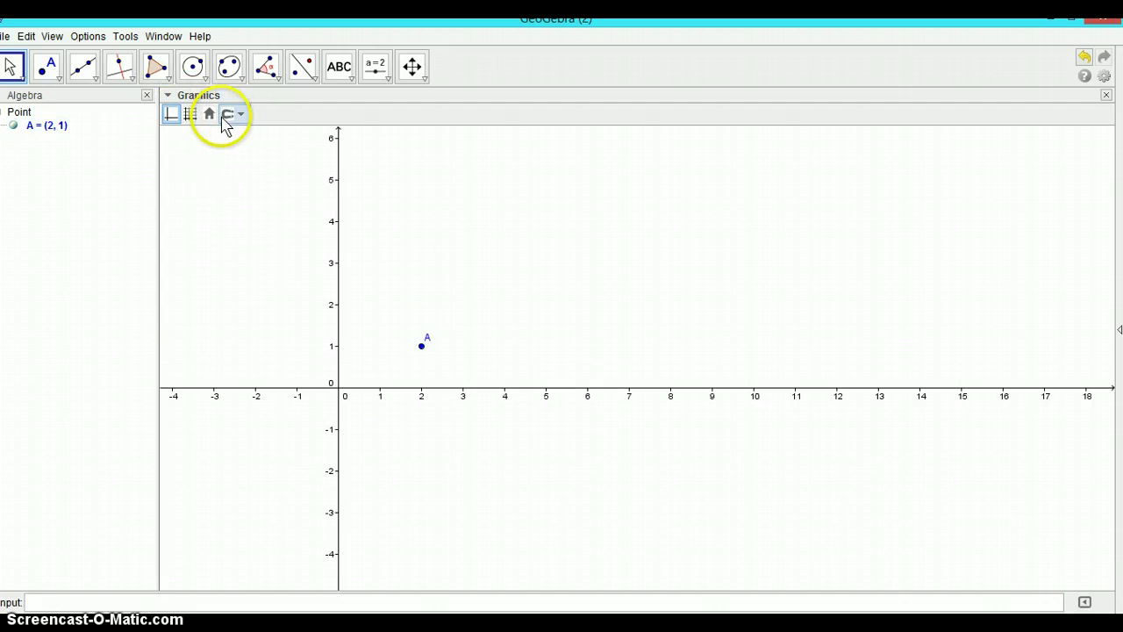
pyautogui.click(227, 117)
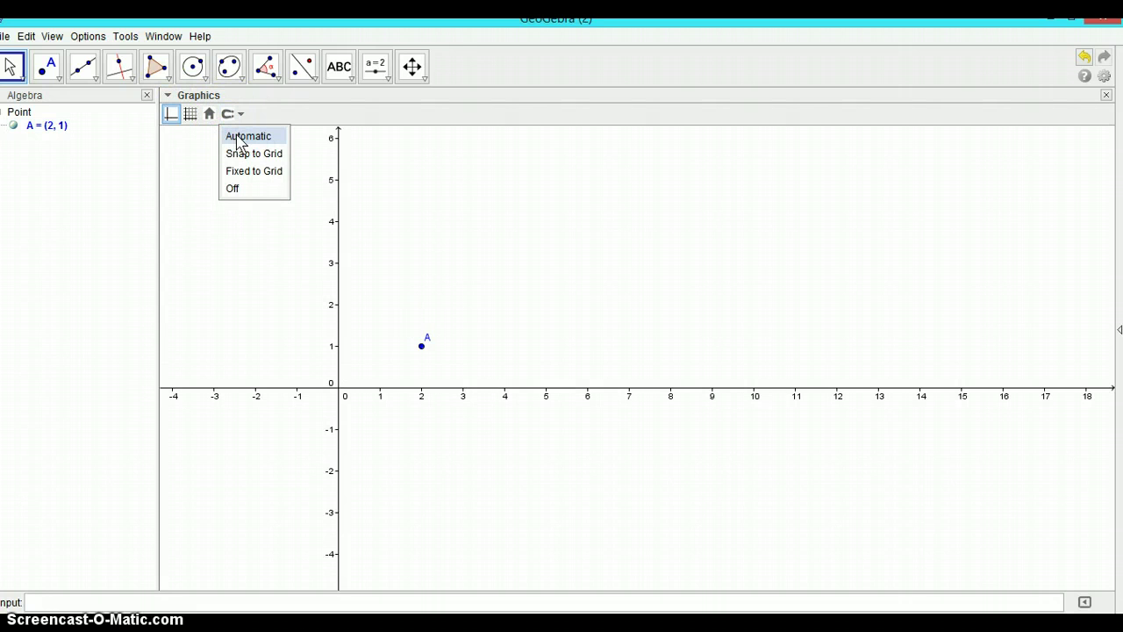
pyautogui.click(233, 188)
pyautogui.moveTo(423, 348); pyautogui.dragTo(385, 314)
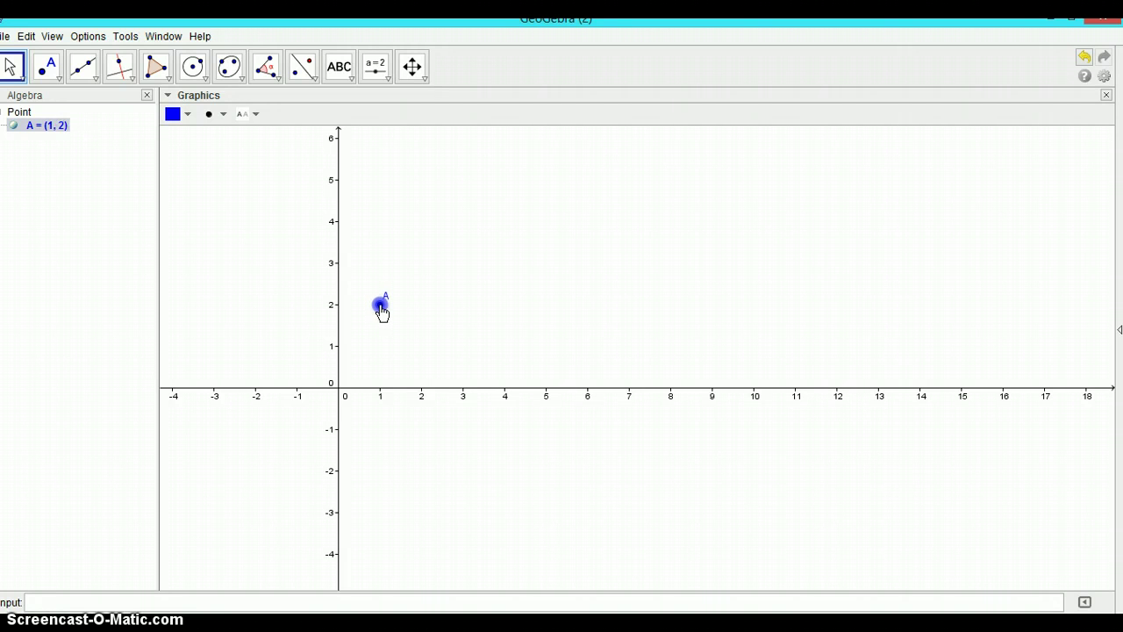
pyautogui.moveTo(382, 309); pyautogui.dragTo(378, 292)
# Set point capturing to Snap to Grid, show the grid, and snap A onto (3, 3)
pyautogui.click(220, 179)
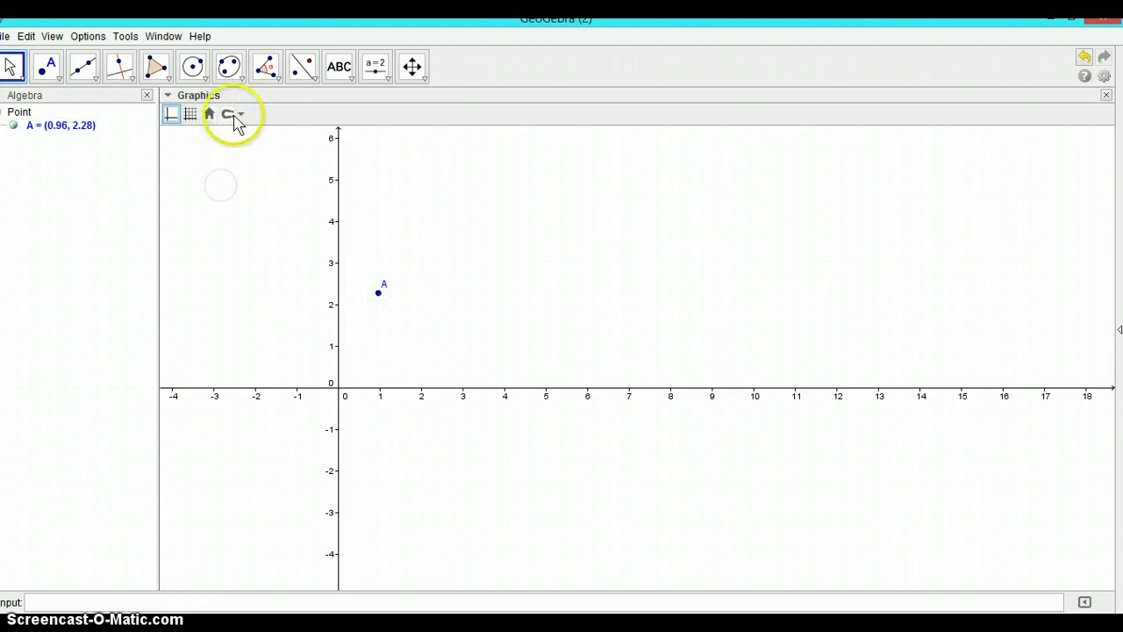
pyautogui.click(234, 114)
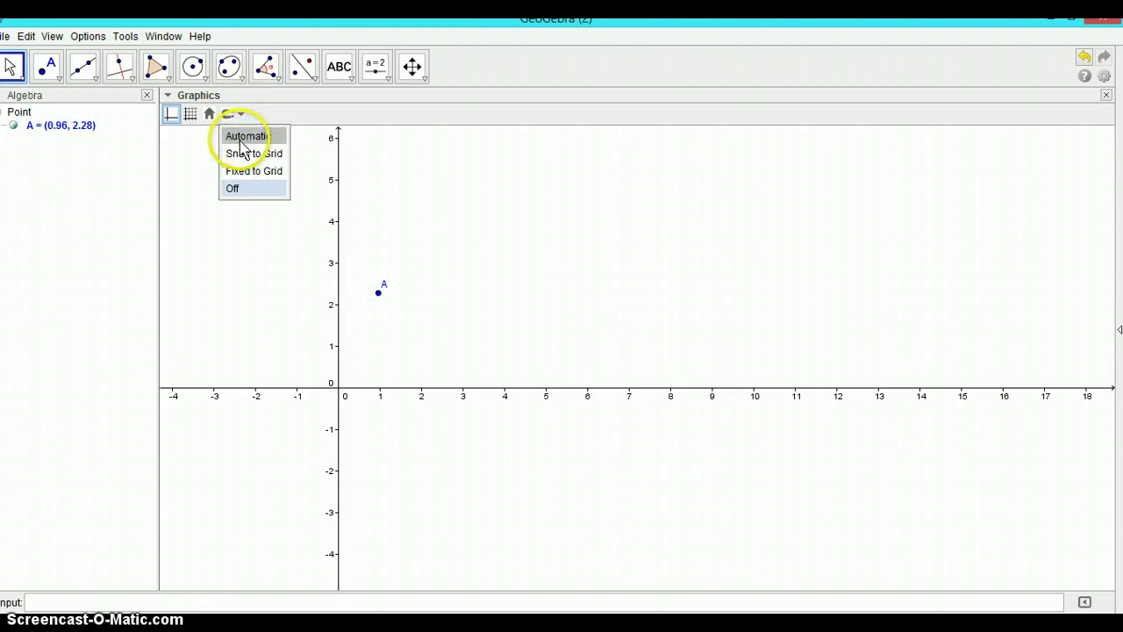
pyautogui.click(238, 153)
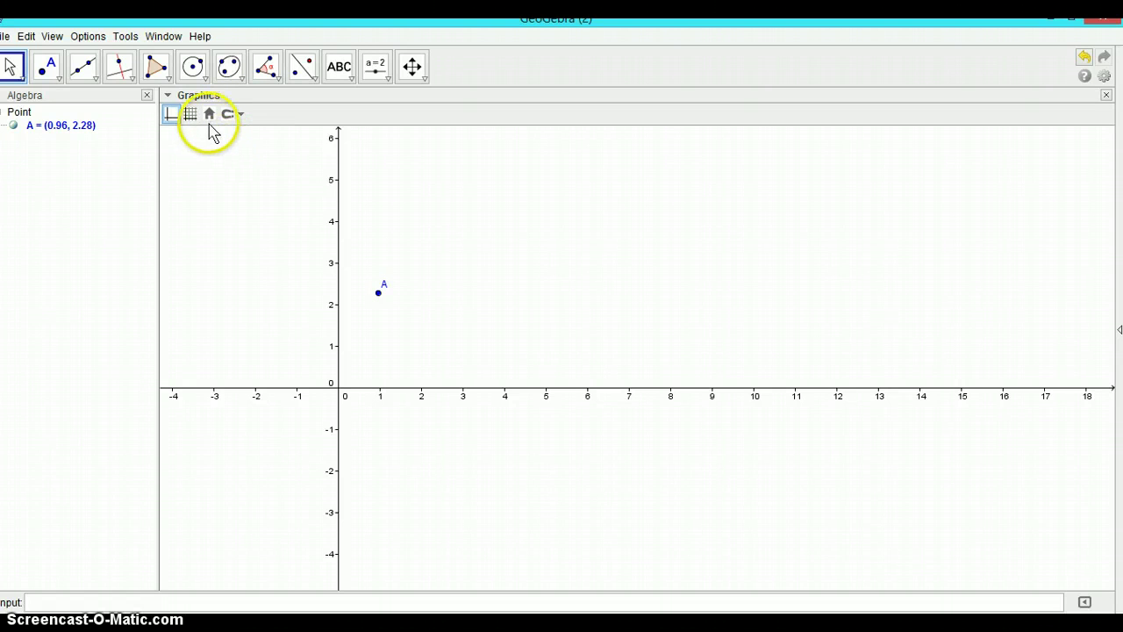
pyautogui.click(190, 116)
pyautogui.click(378, 293)
pyautogui.moveTo(378, 293); pyautogui.dragTo(463, 273)
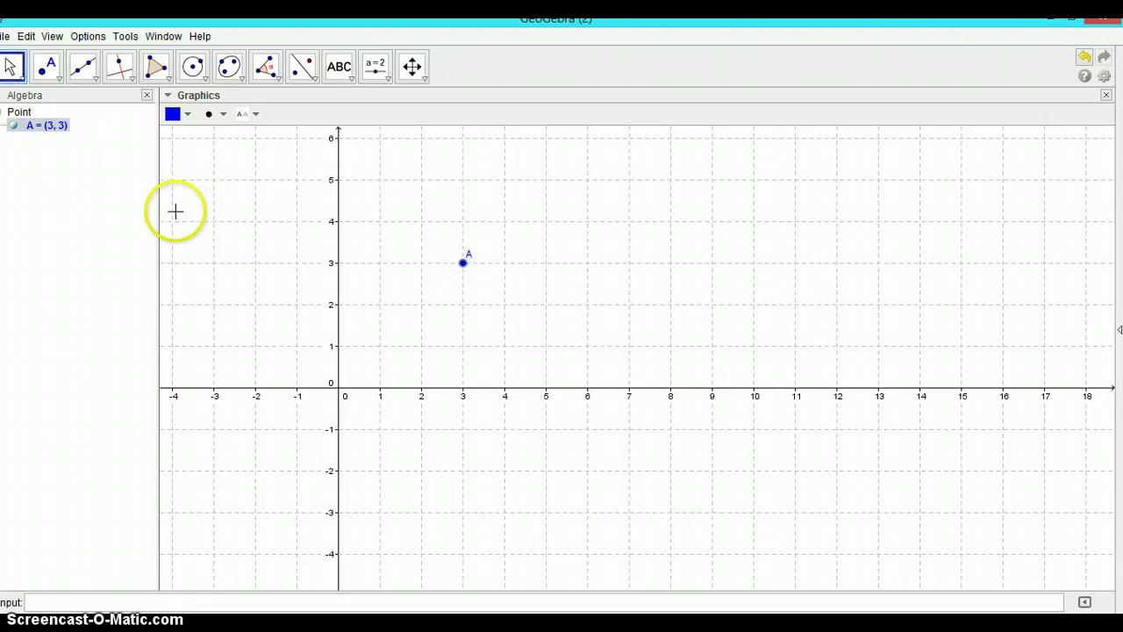
pyautogui.click(412, 69)
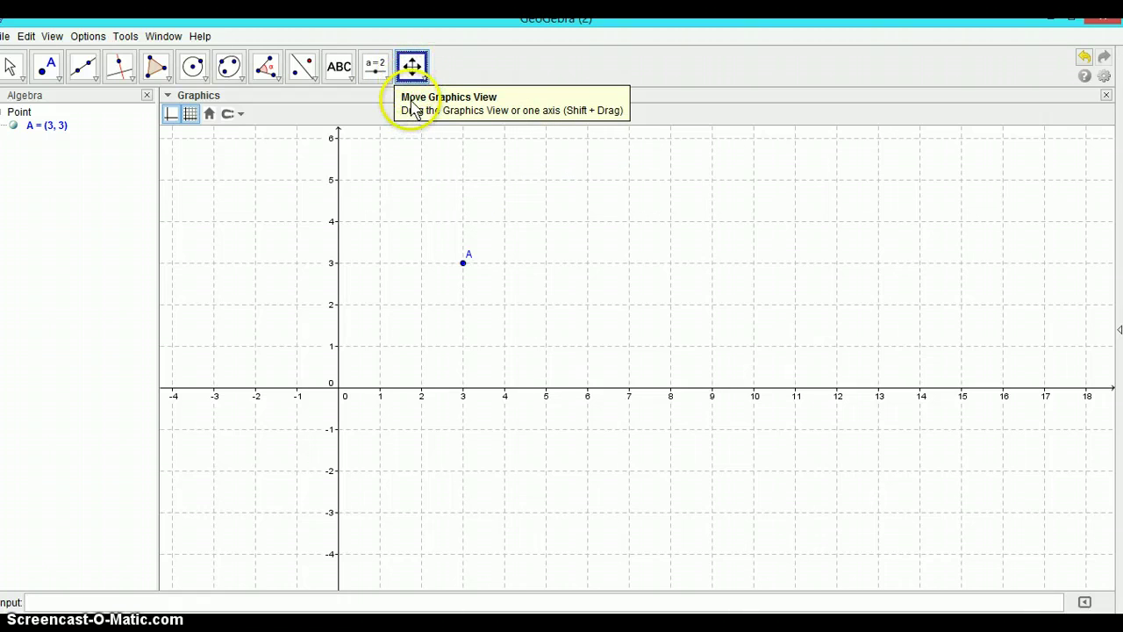
# Pan the origin lower left, rescale the y-axis to about 70, and drag A to (3, 10)
pyautogui.moveTo(542, 213); pyautogui.dragTo(402, 384)
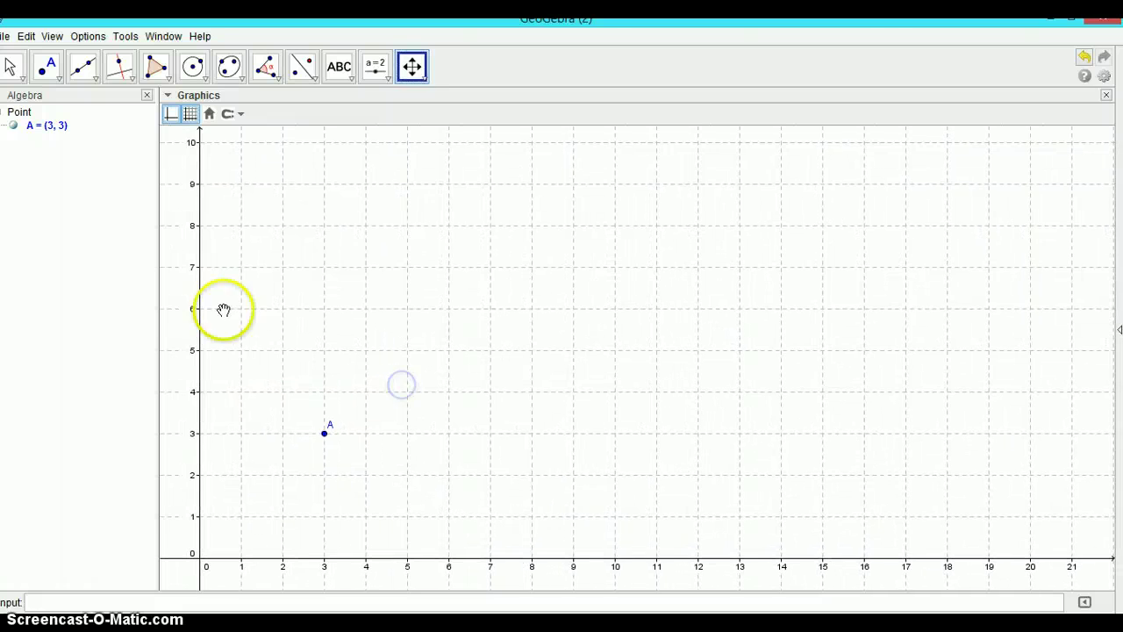
pyautogui.moveTo(198, 311); pyautogui.dragTo(200, 116)
pyautogui.moveTo(193, 230); pyautogui.dragTo(211, 524)
pyautogui.moveTo(203, 331); pyautogui.dragTo(199, 408)
pyautogui.moveTo(356, 428); pyautogui.dragTo(356, 429)
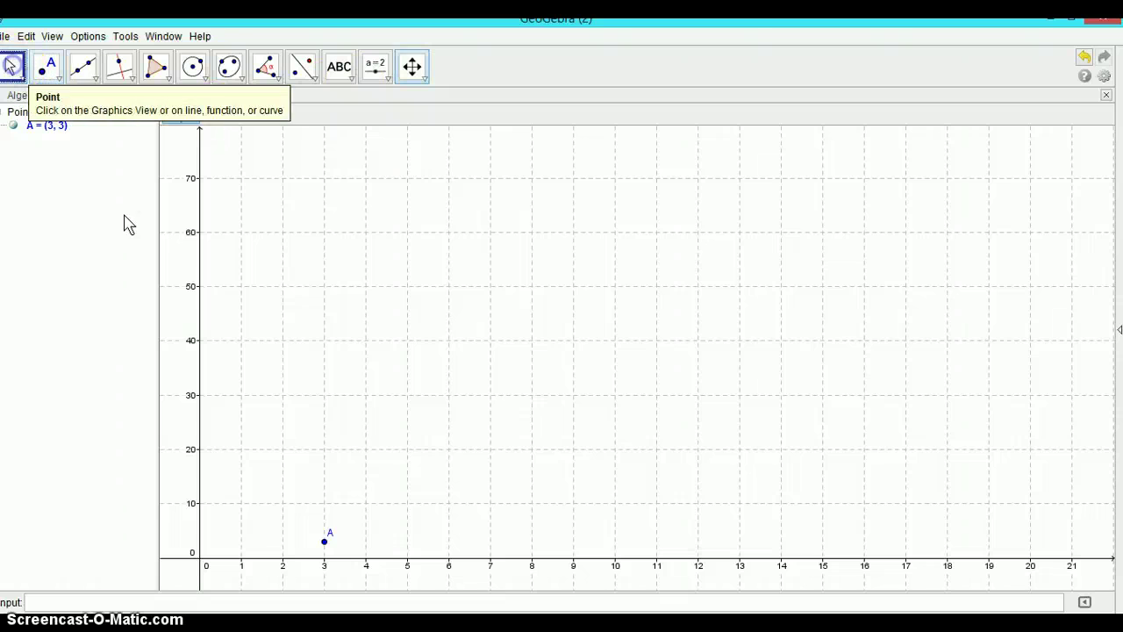
pyautogui.click(15, 72)
pyautogui.moveTo(324, 542)
pyautogui.mouseDown()
pyautogui.moveTo(307, 534)
pyautogui.moveTo(322, 538)
pyautogui.mouseUp()
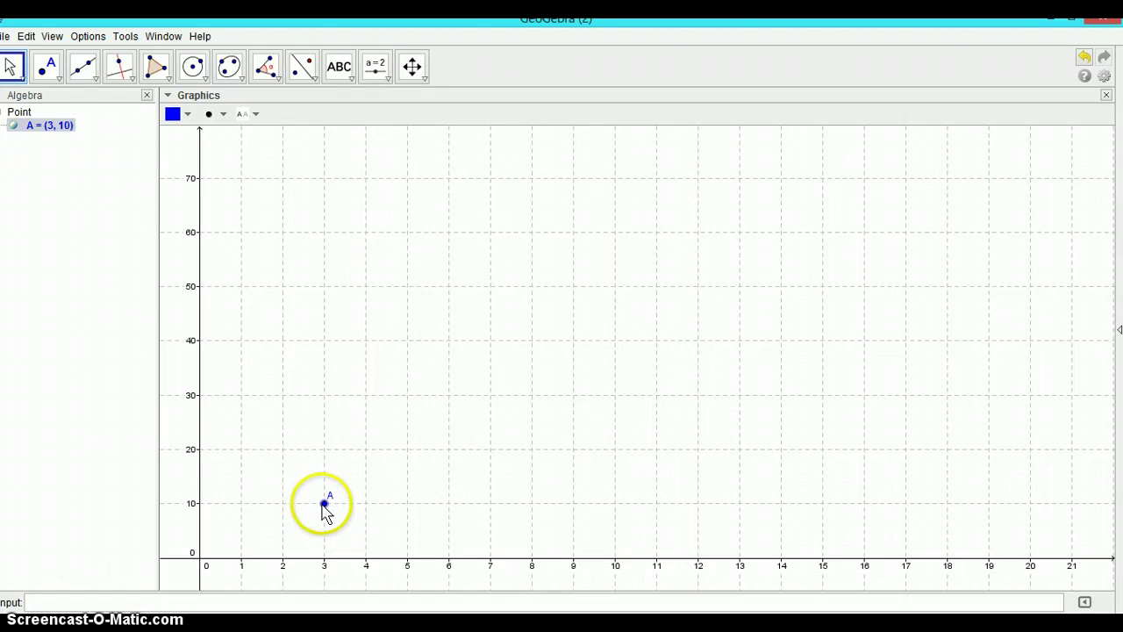
# Delete point A from its Algebra view context menu and collapse the Graphics style bar
pyautogui.click(44, 128)
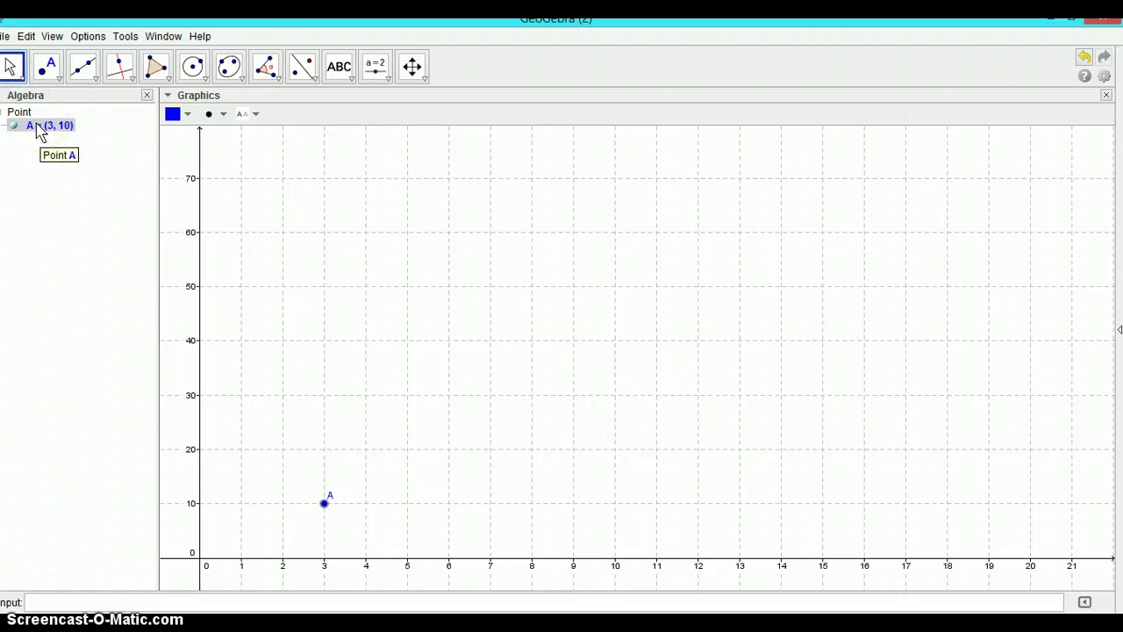
pyautogui.rightClick(41, 132)
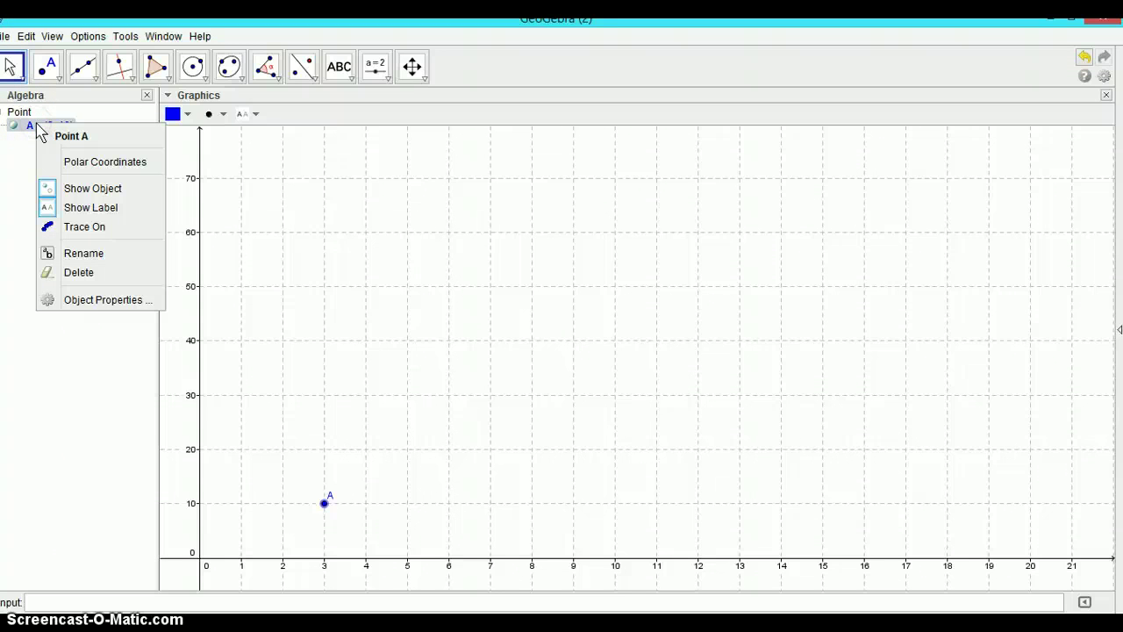
pyautogui.click(77, 272)
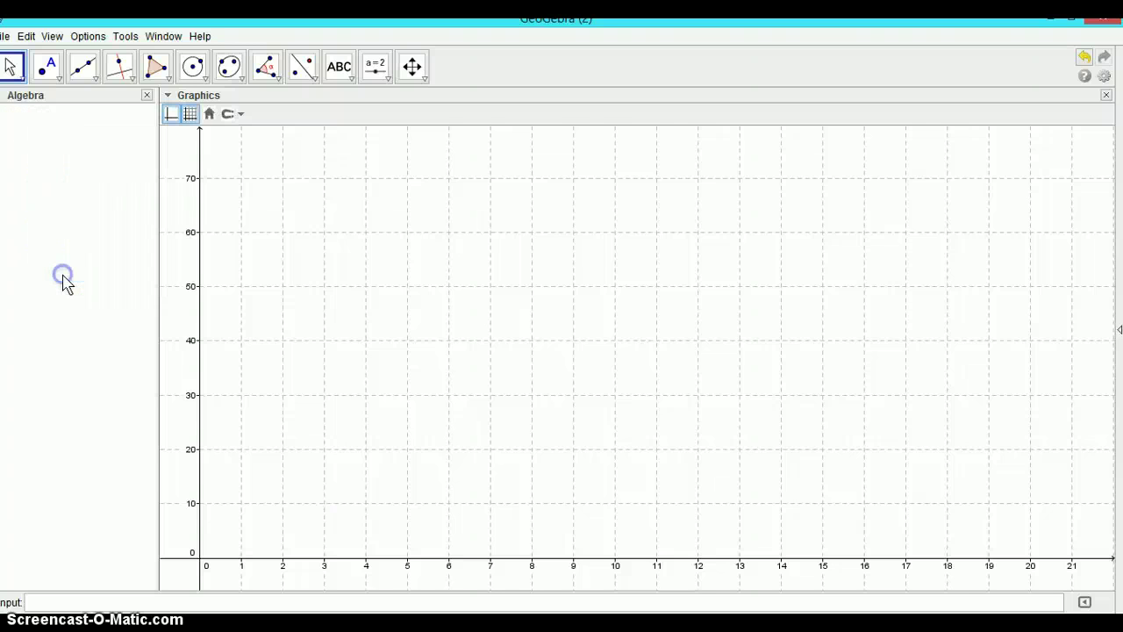
pyautogui.click(167, 97)
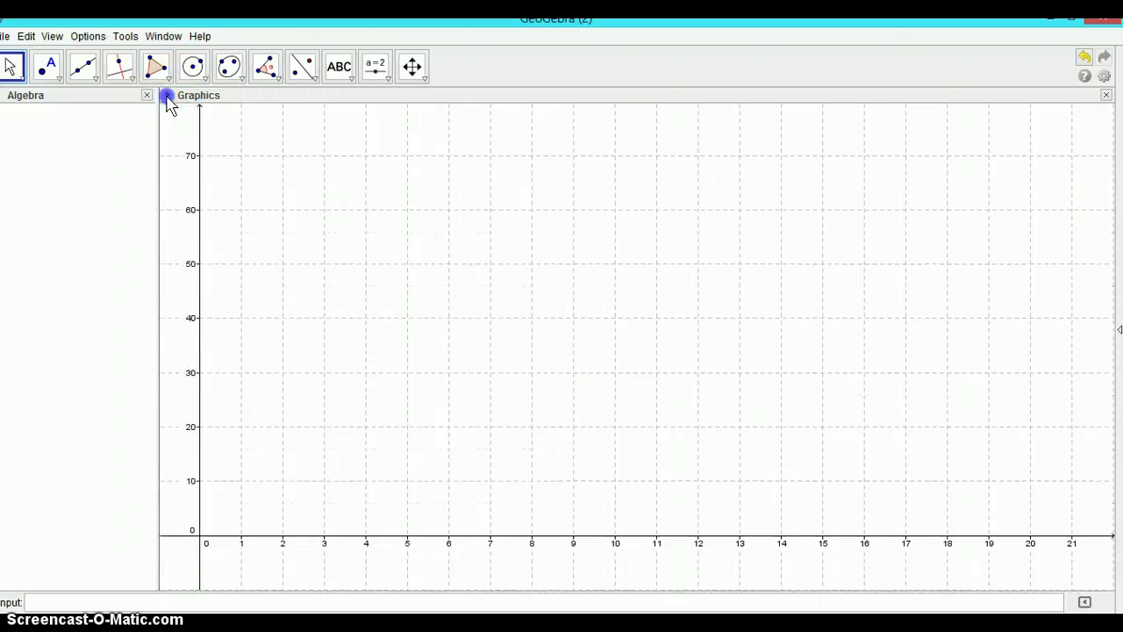
# Stretch the y-axis with Move Graphics View until it tops out near 30, labelled every 5
pyautogui.click(425, 77)
pyautogui.click(386, 77)
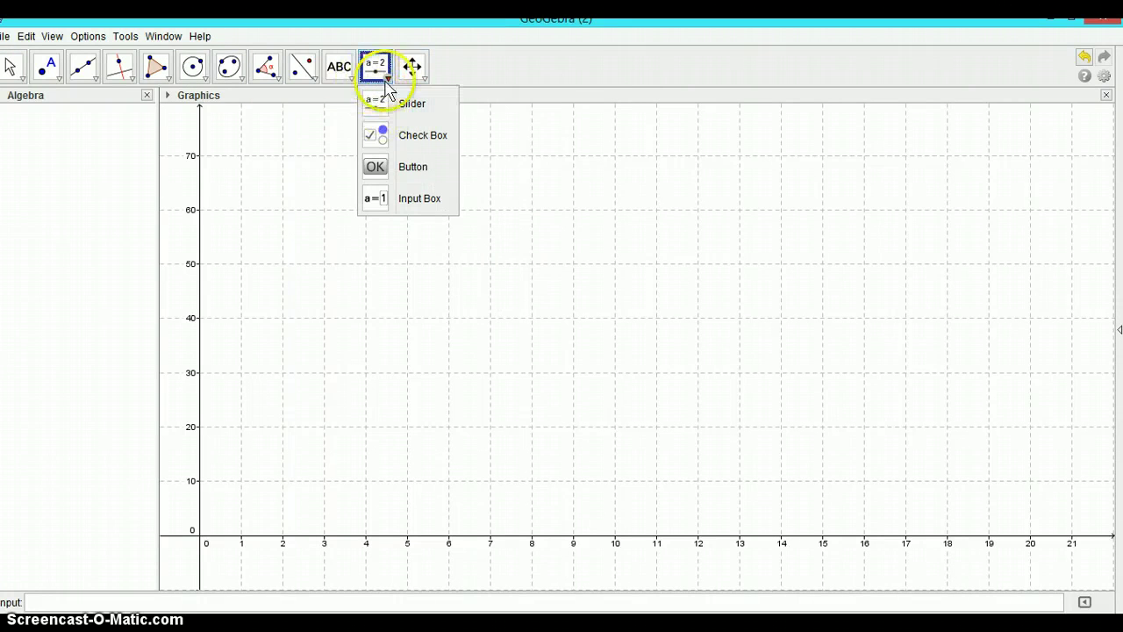
pyautogui.click(576, 74)
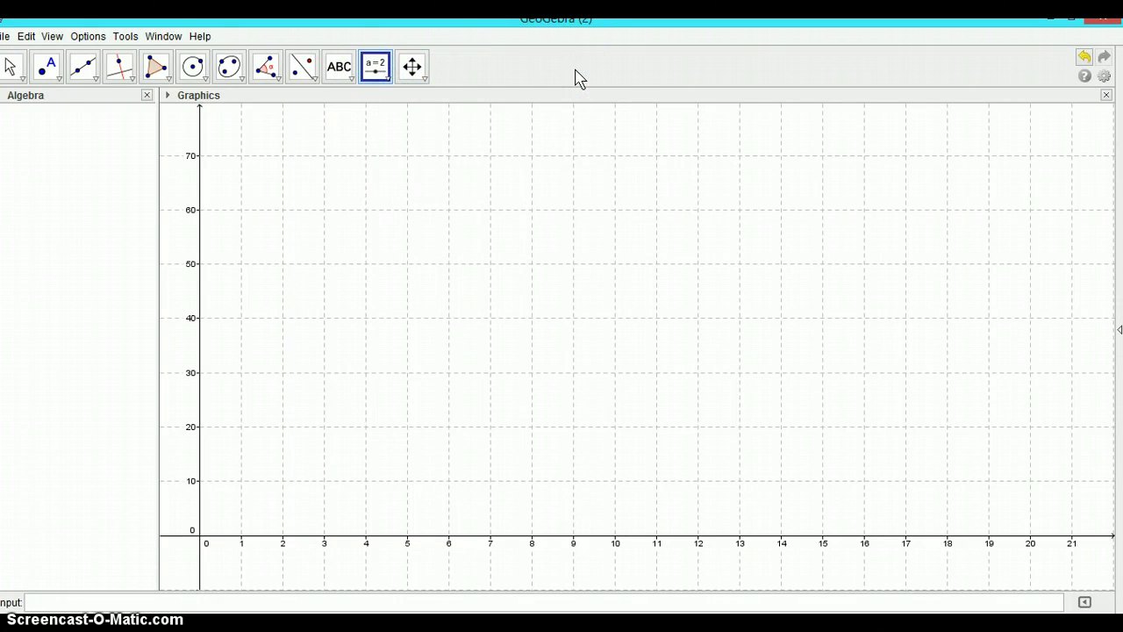
pyautogui.click(412, 66)
pyautogui.moveTo(201, 263); pyautogui.dragTo(193, 143)
pyautogui.moveTo(201, 193); pyautogui.dragTo(197, 136)
pyautogui.moveTo(198, 175); pyautogui.dragTo(190, 111)
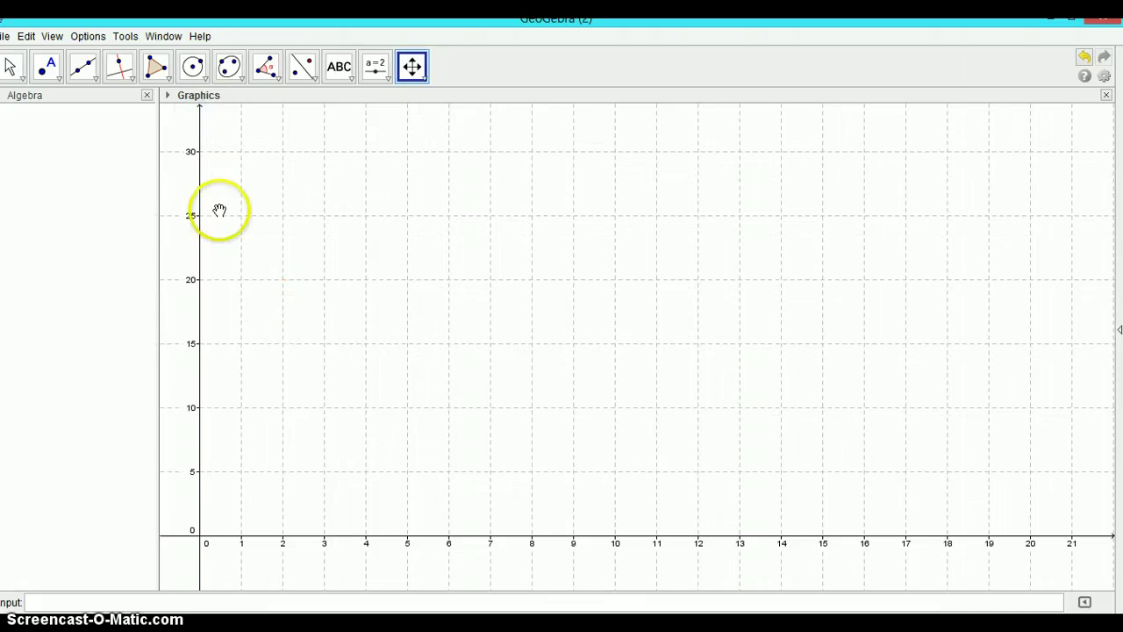
# Open the Graphics preferences and choose the x-axis label from its dropdown
pyautogui.click(1103, 77)
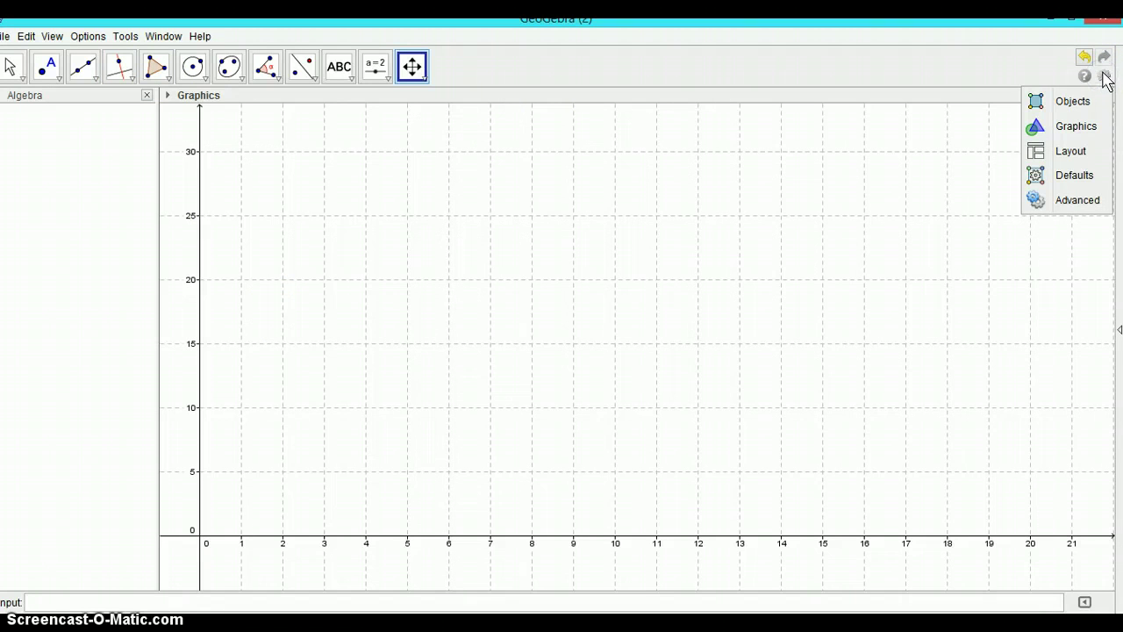
pyautogui.click(1057, 125)
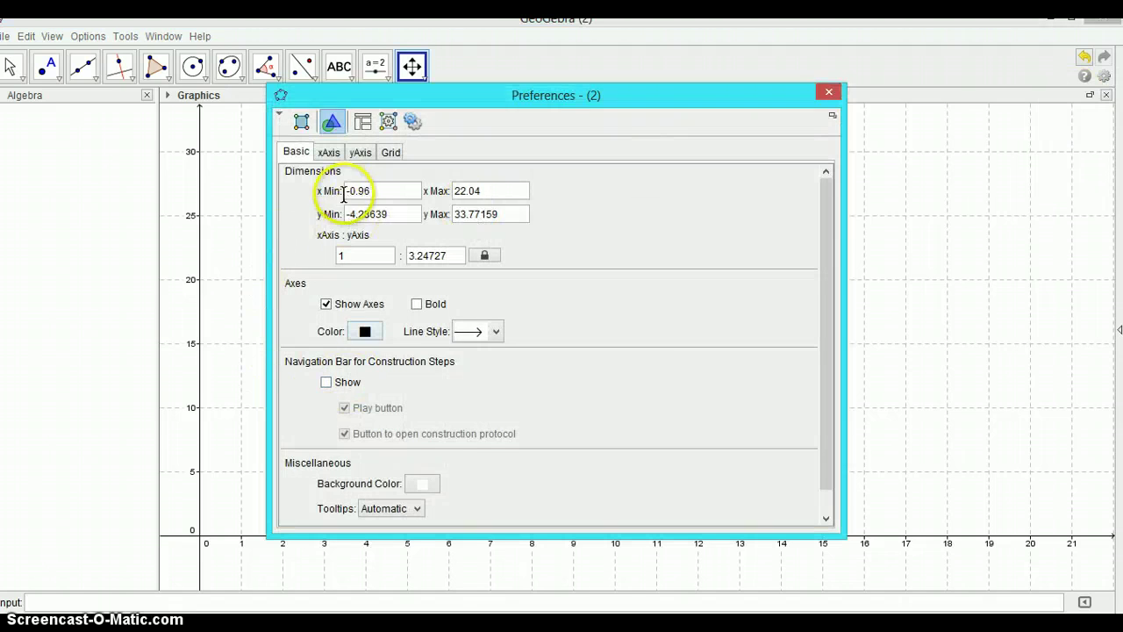
pyautogui.click(326, 152)
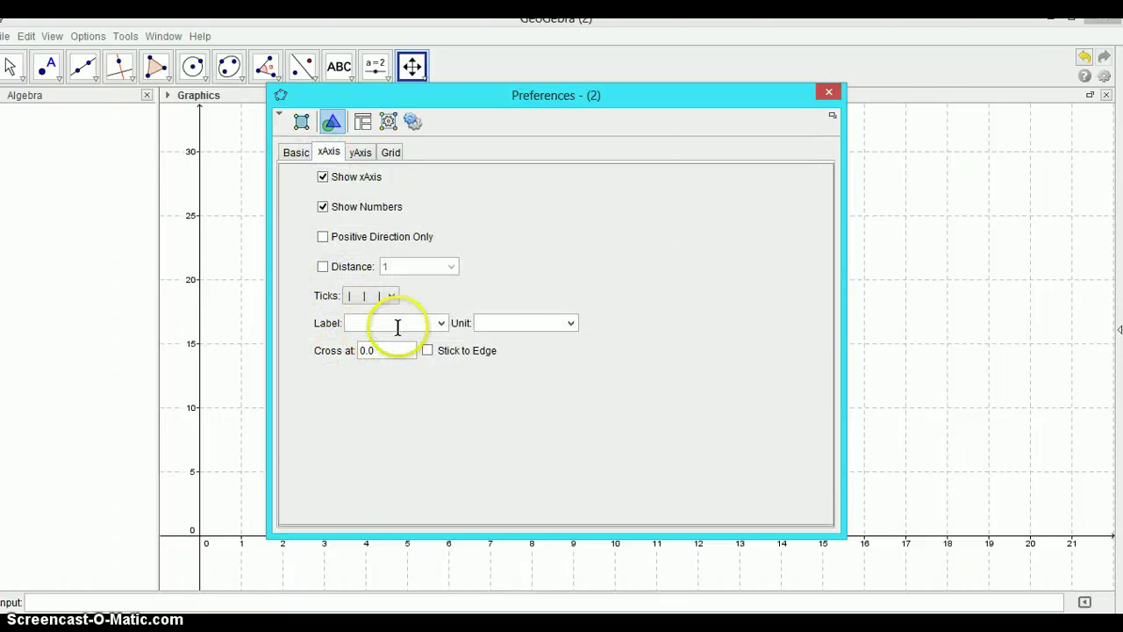
pyautogui.click(441, 324)
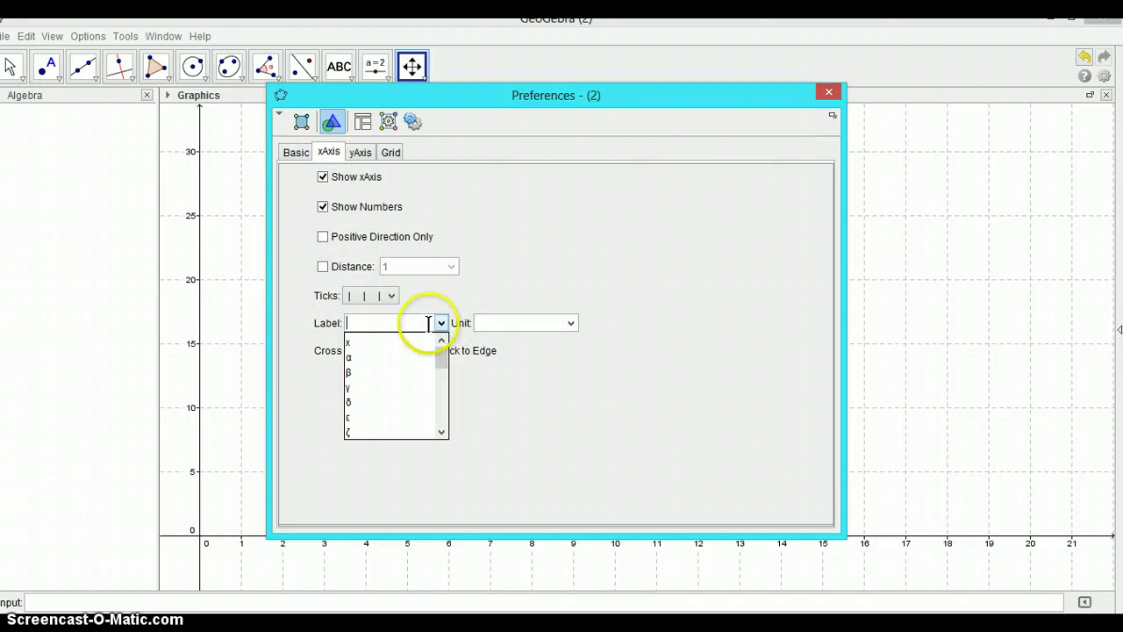
pyautogui.click(377, 351)
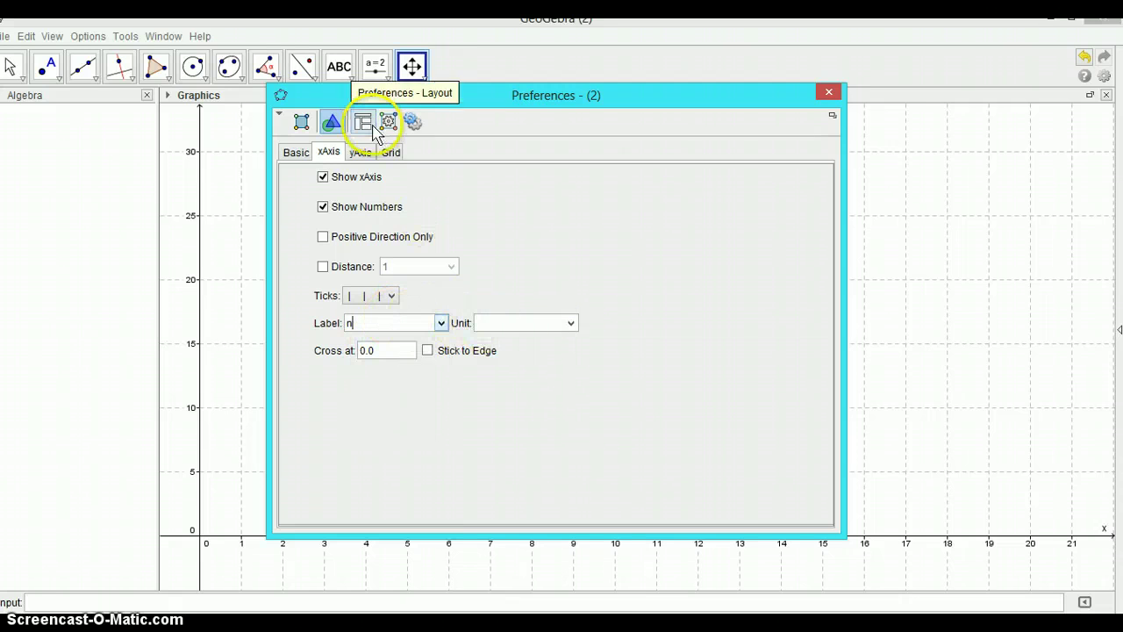
# Set the y-axis label to un in the yAxis tab
pyautogui.click(360, 154)
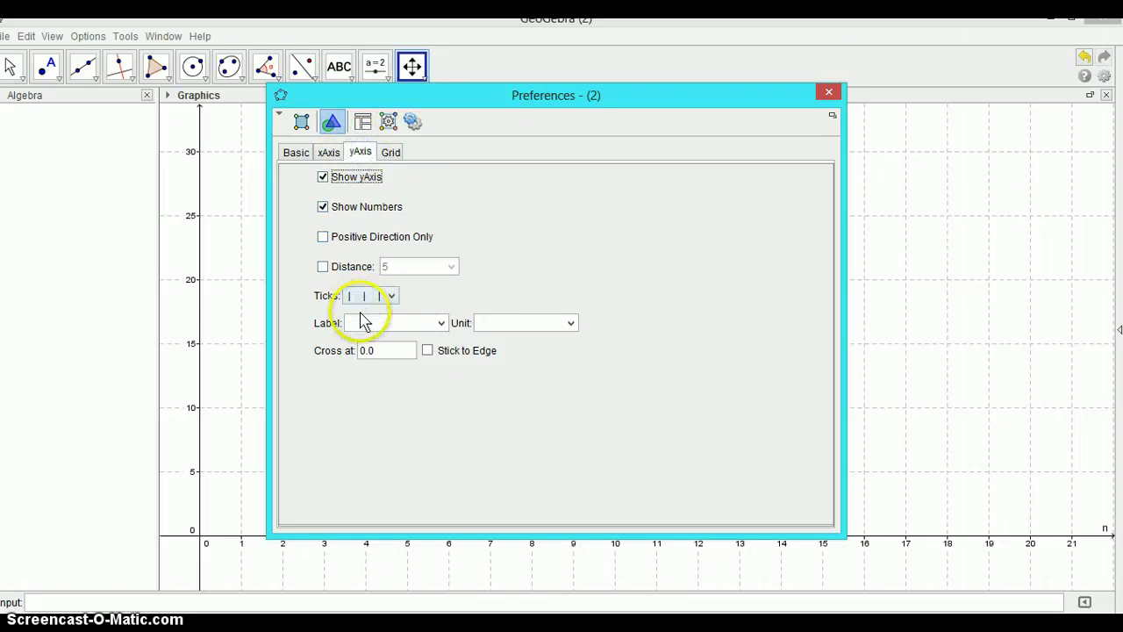
pyautogui.click(441, 323)
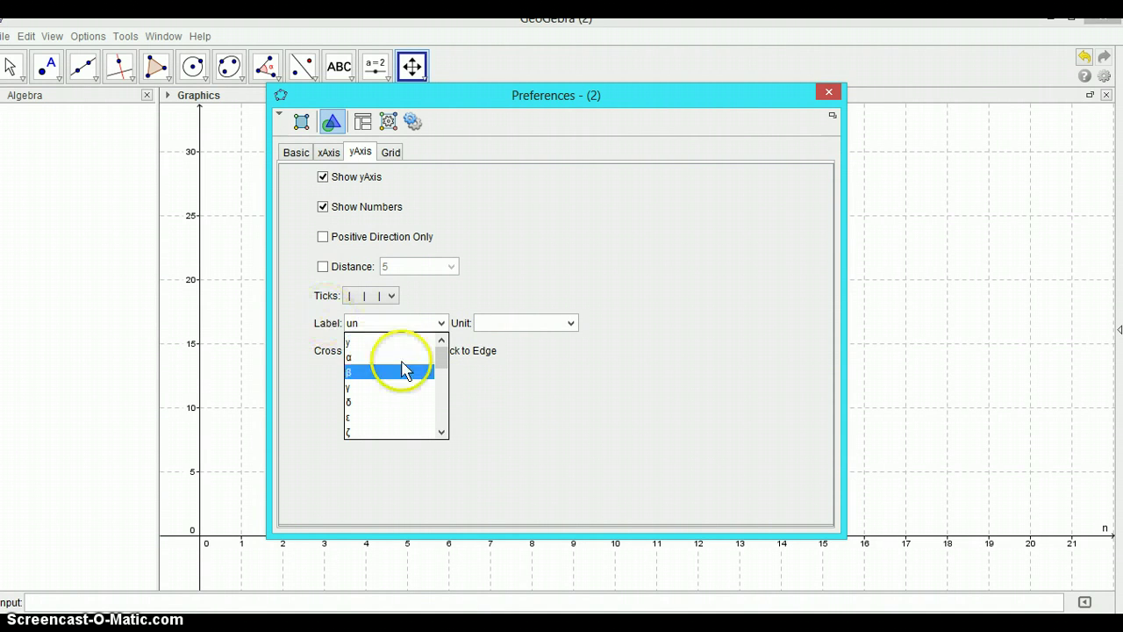
pyautogui.moveTo(441, 358)
pyautogui.mouseDown()
pyautogui.moveTo(444, 430)
pyautogui.moveTo(441, 359)
pyautogui.mouseUp()
pyautogui.click(494, 417)
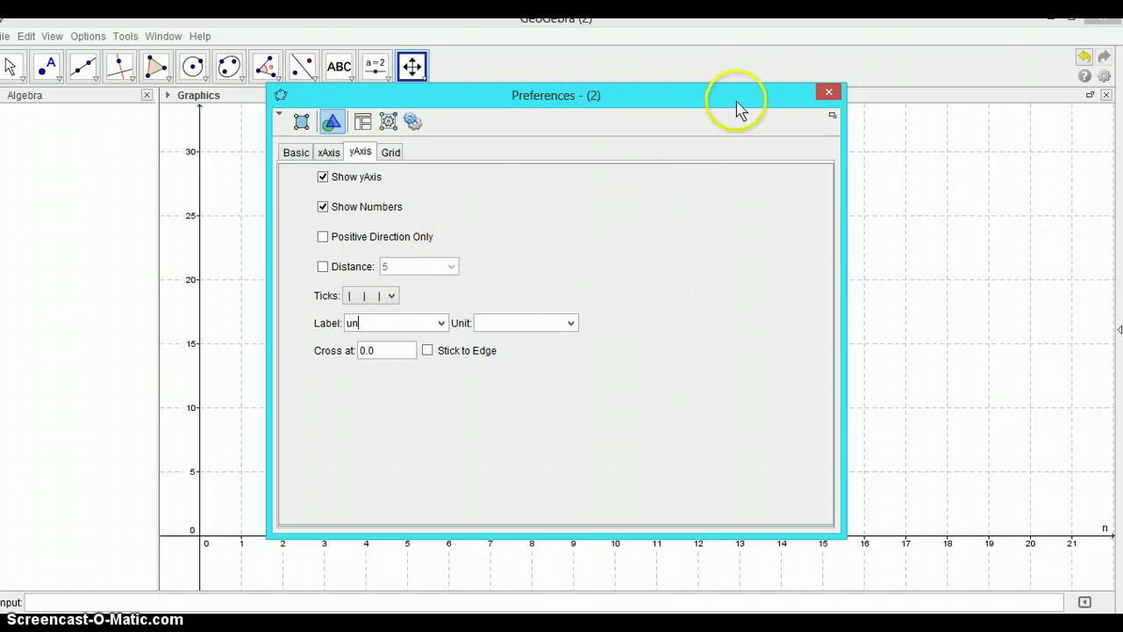
# Close Preferences, then copy the graph with Edit > Graphics View to Clipboard
pyautogui.click(827, 93)
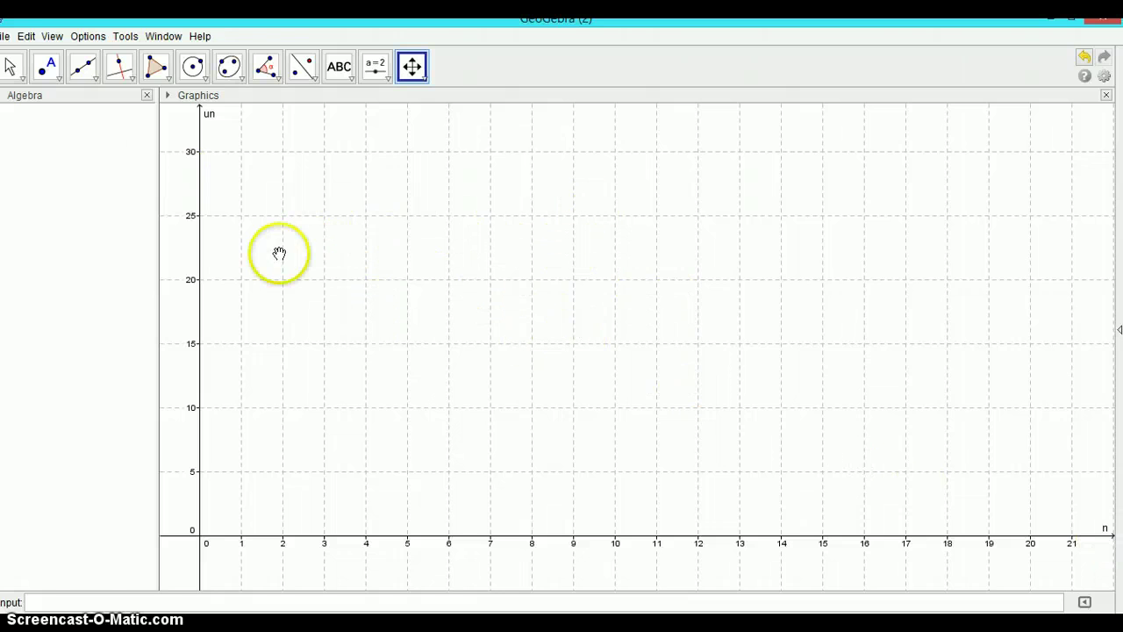
pyautogui.click(88, 36)
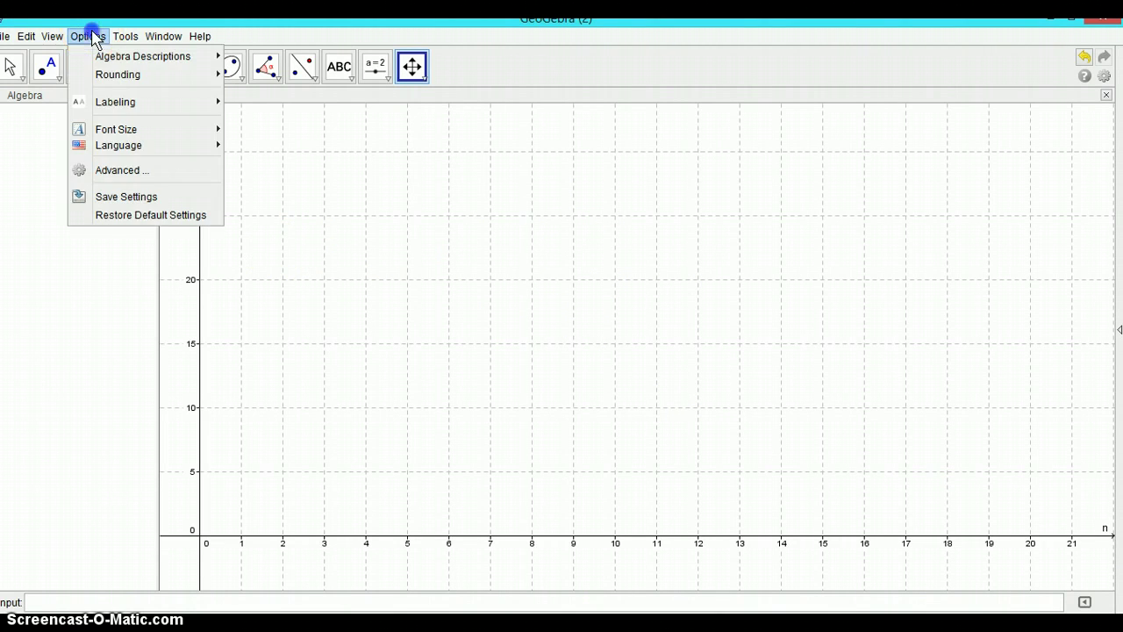
pyautogui.moveTo(24, 41)
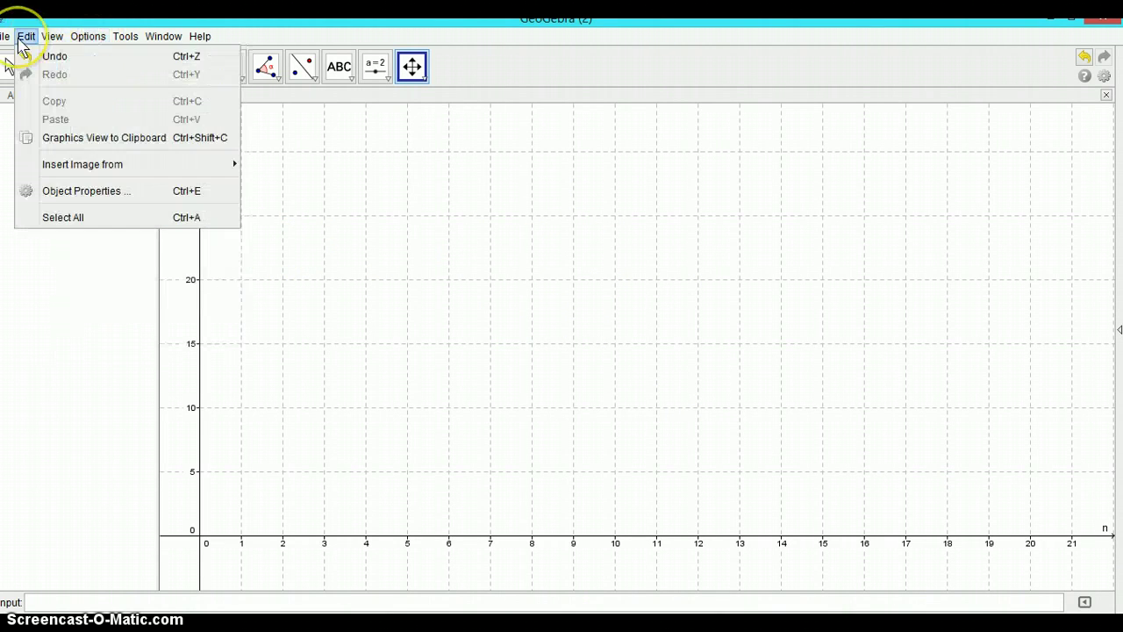
pyautogui.click(59, 140)
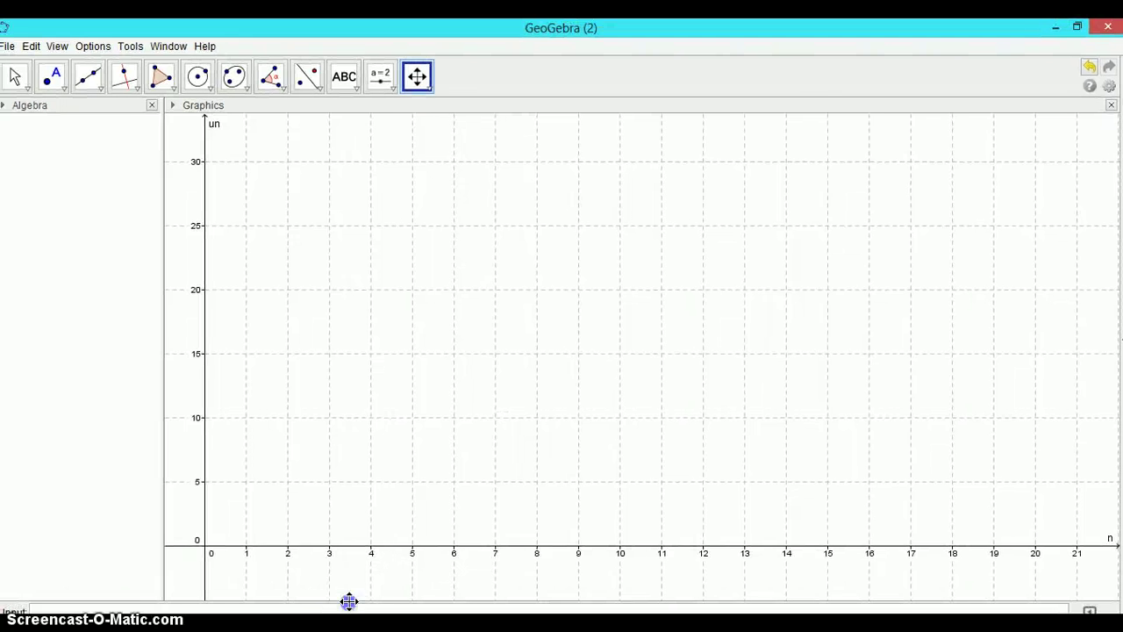
# Paste the graph into the blank Word document, shrink it, then delete it
pyautogui.click(289, 614)
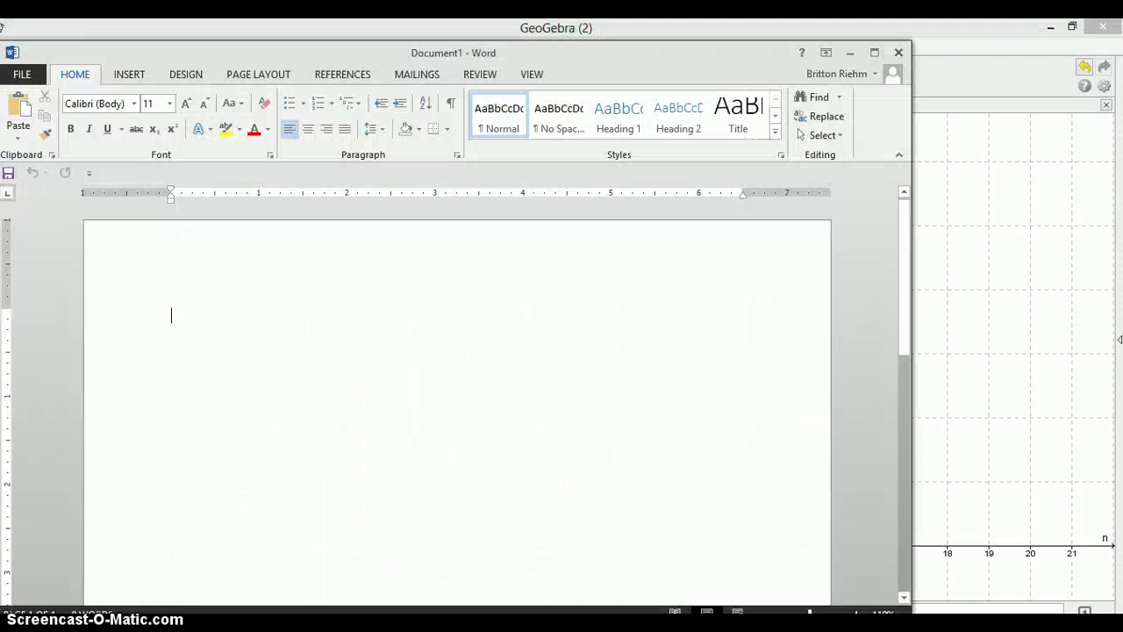
pyautogui.hotkey('ctrl', 'v')
pyautogui.click(244, 343)
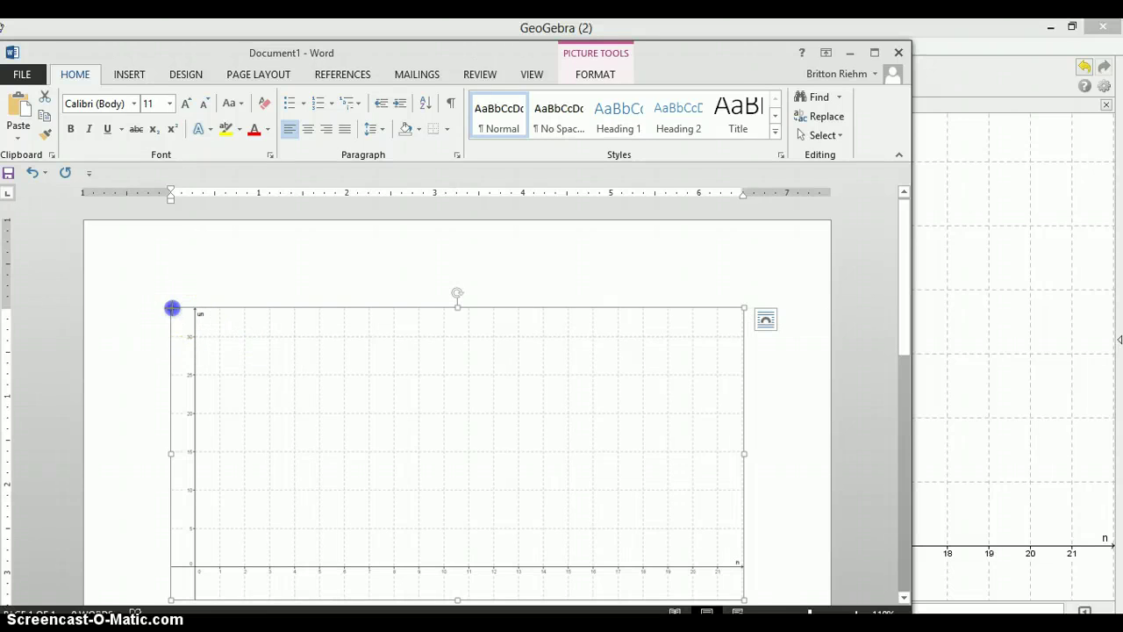
pyautogui.moveTo(170, 311); pyautogui.dragTo(213, 356)
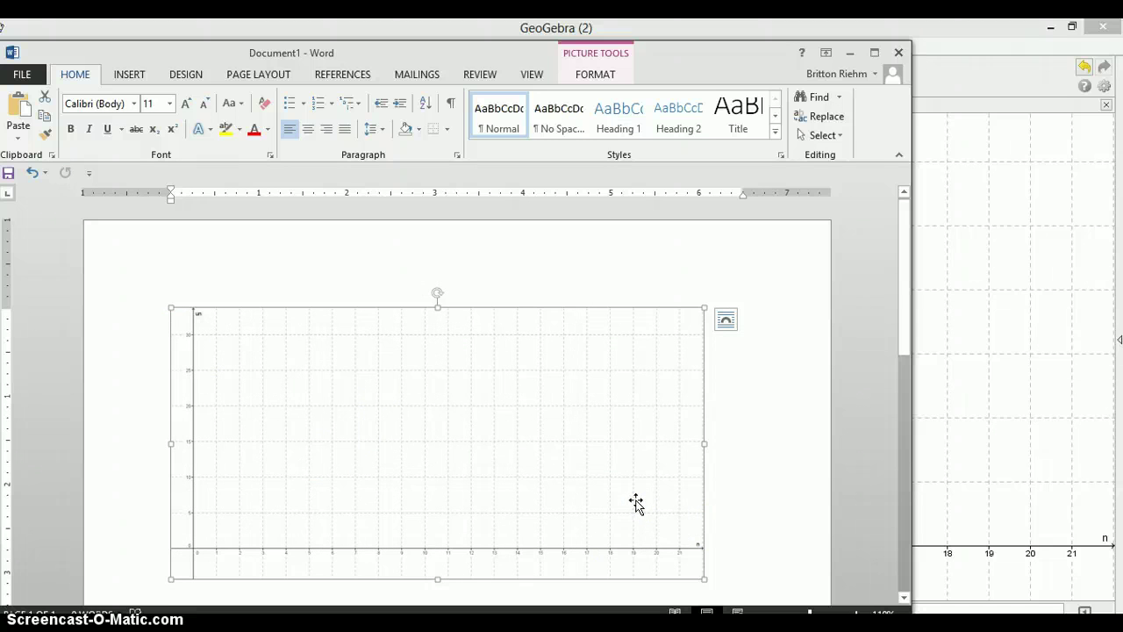
pyautogui.press('Delete')
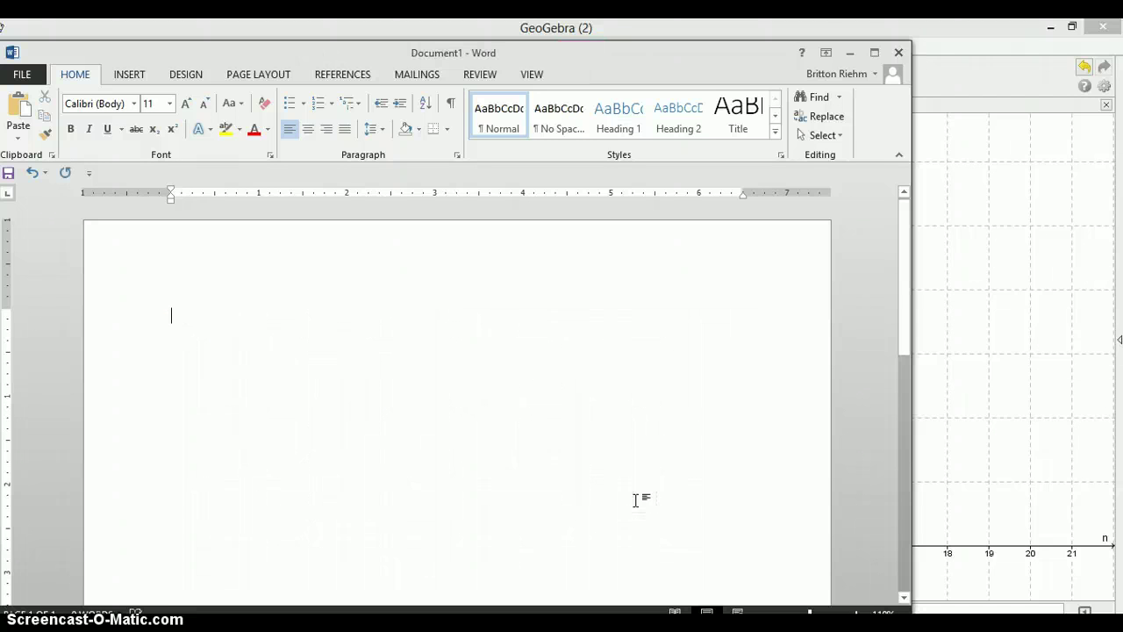
# Minimize Word and pan the GeoGebra graph so the axes shift left and down
pyautogui.click(850, 53)
pyautogui.moveTo(512, 235); pyautogui.dragTo(499, 271)
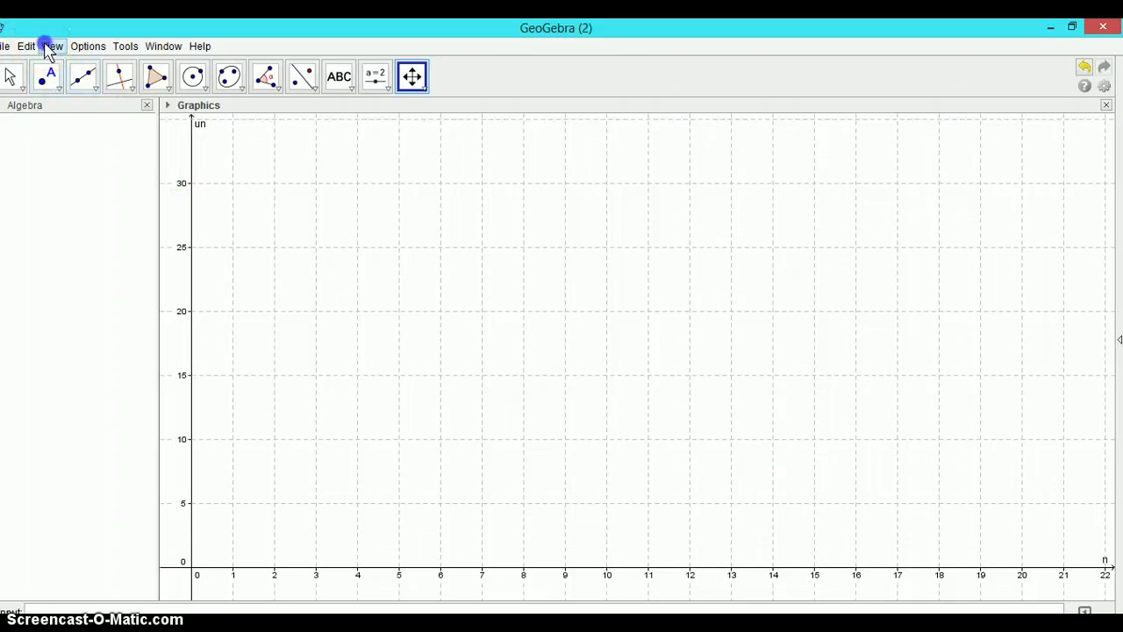
pyautogui.click(46, 47)
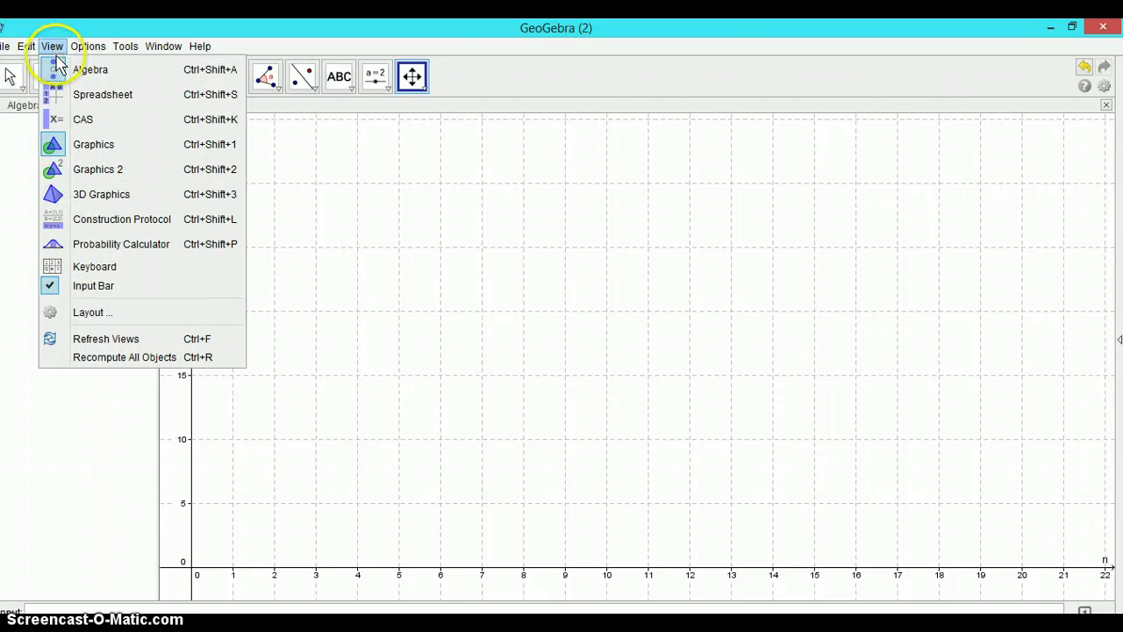
# Show the Spreadsheet view beside the graph and widen it by dragging the divider
pyautogui.click(72, 94)
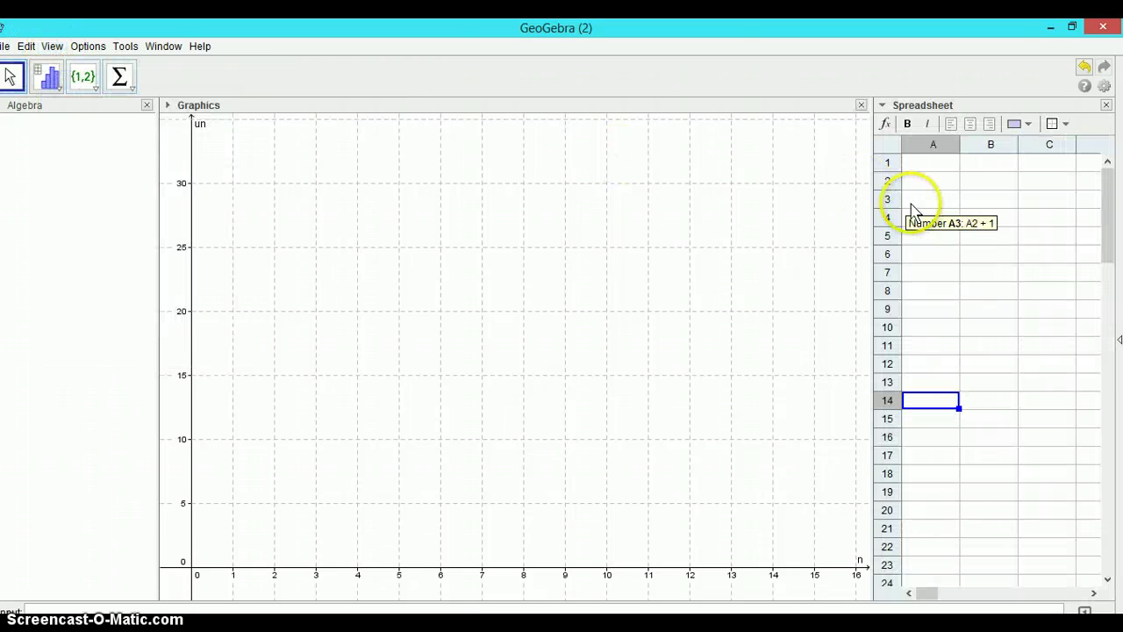
pyautogui.moveTo(869, 215); pyautogui.dragTo(830, 193)
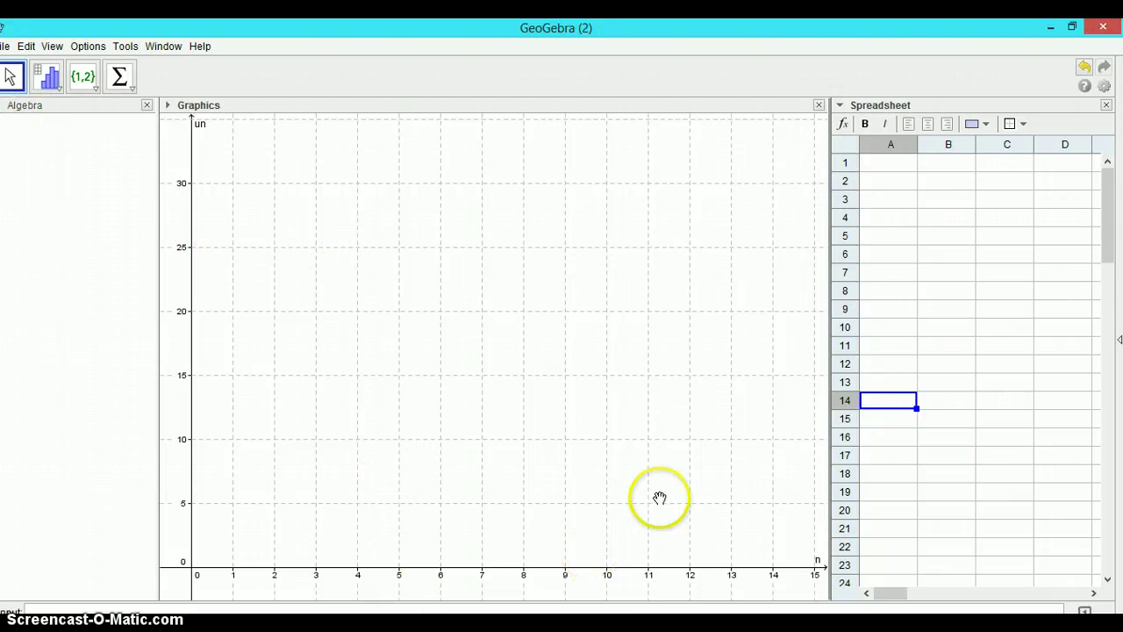
pyautogui.click(890, 165)
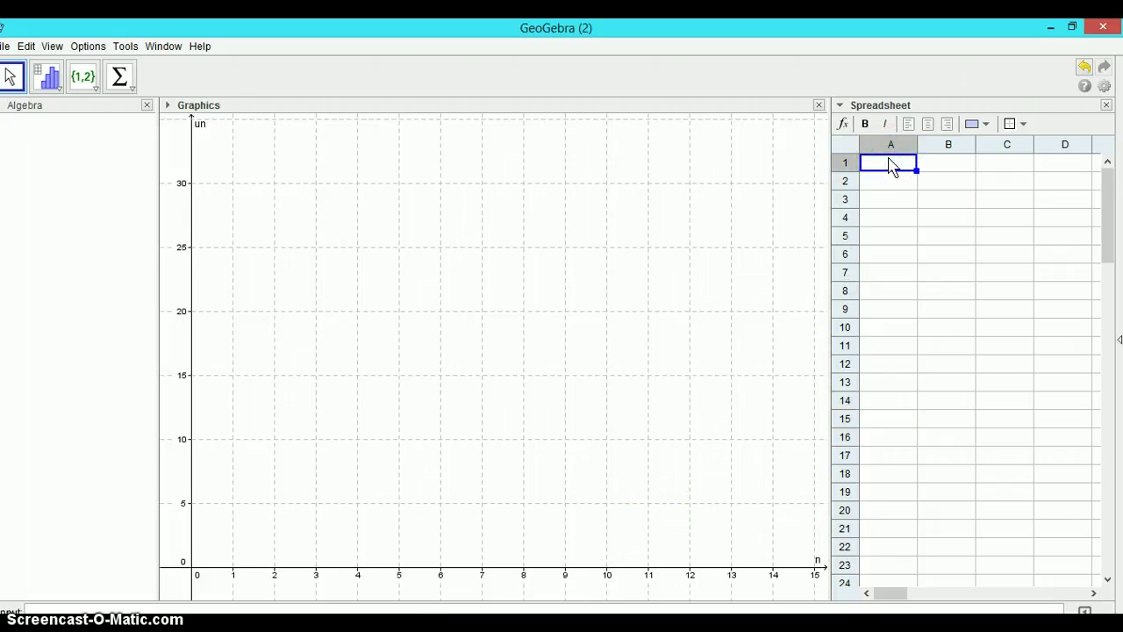
# Title spreadsheet columns A and B with the headings n and un
pyautogui.write('n')
pyautogui.press('Tab')
pyautogui.write('u')
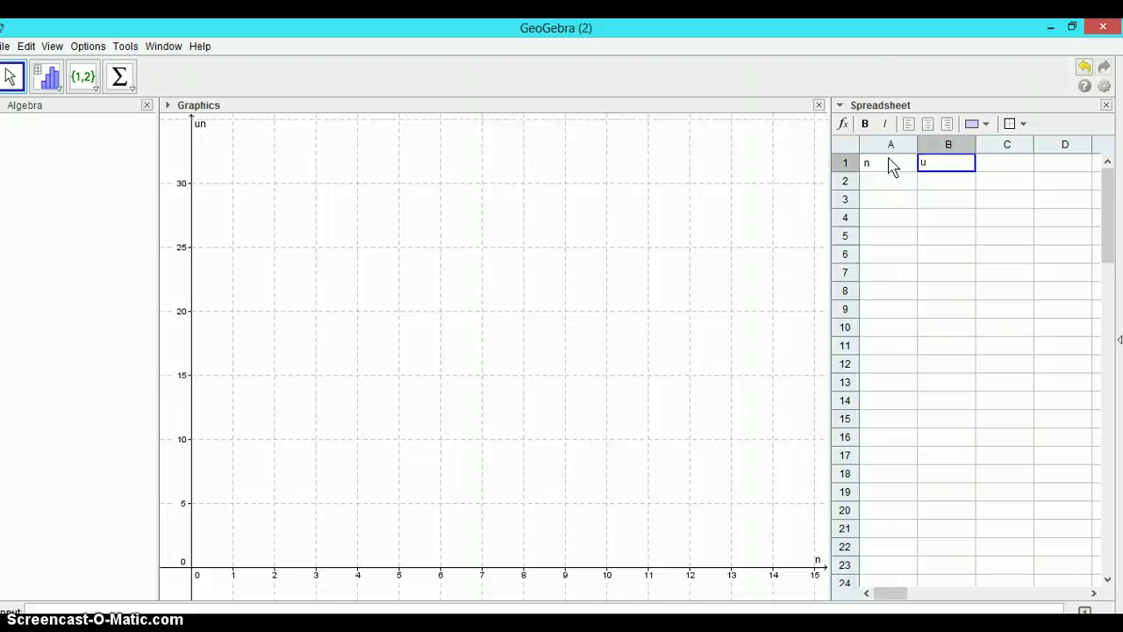
pyautogui.write('n')
pyautogui.click(881, 180)
# Enter 1 in A2 and =A2+1 in A3, then fill down to A13 for values 1–12
pyautogui.write('=')
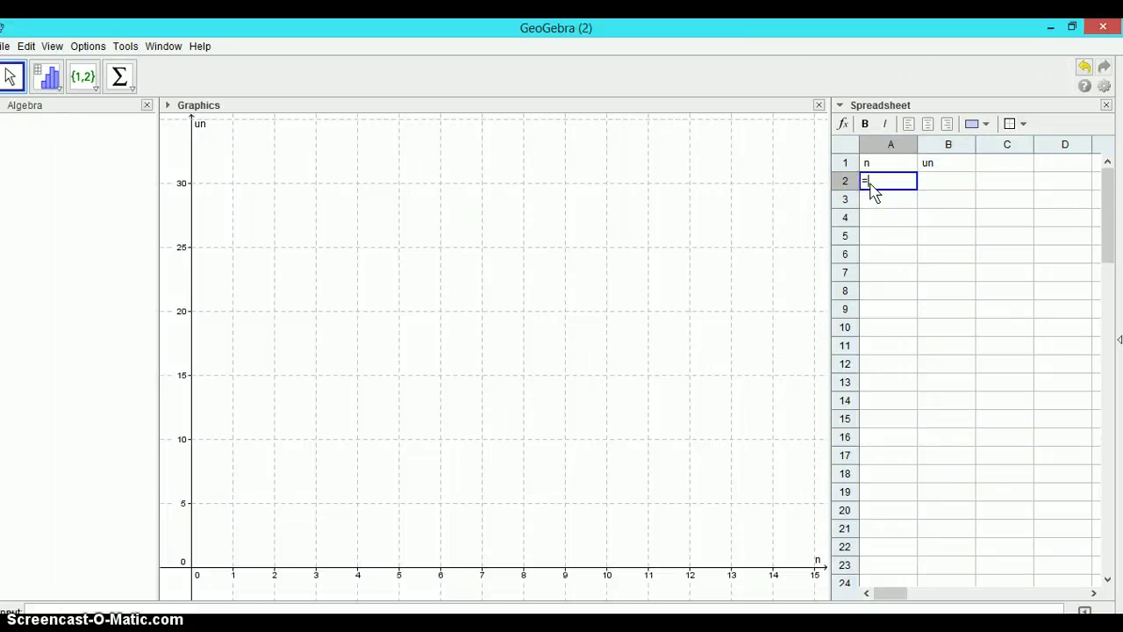
pyautogui.press('BackSpace')
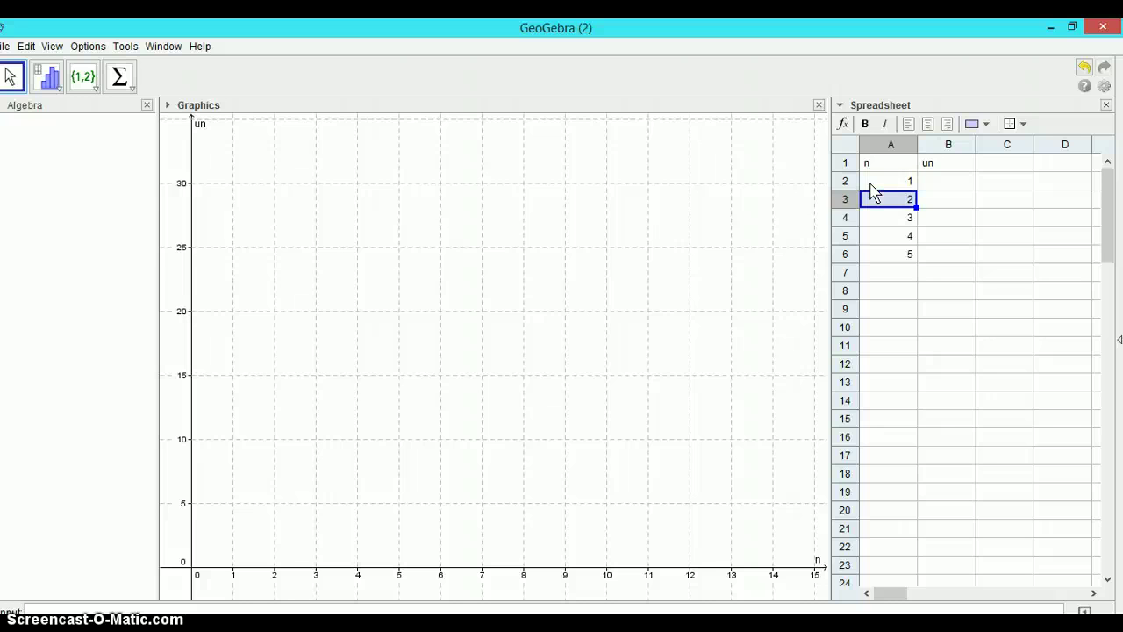
pyautogui.click(871, 196)
pyautogui.click(893, 183)
pyautogui.click(904, 201)
pyautogui.write('=')
pyautogui.click(902, 181)
pyautogui.press('Return')
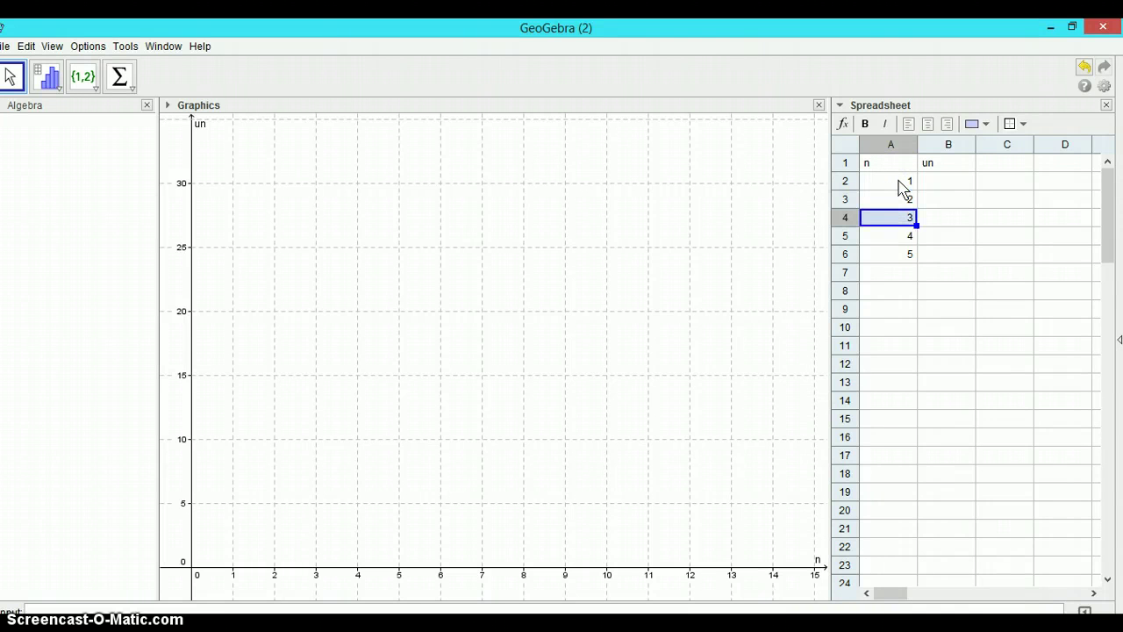
pyautogui.click(899, 196)
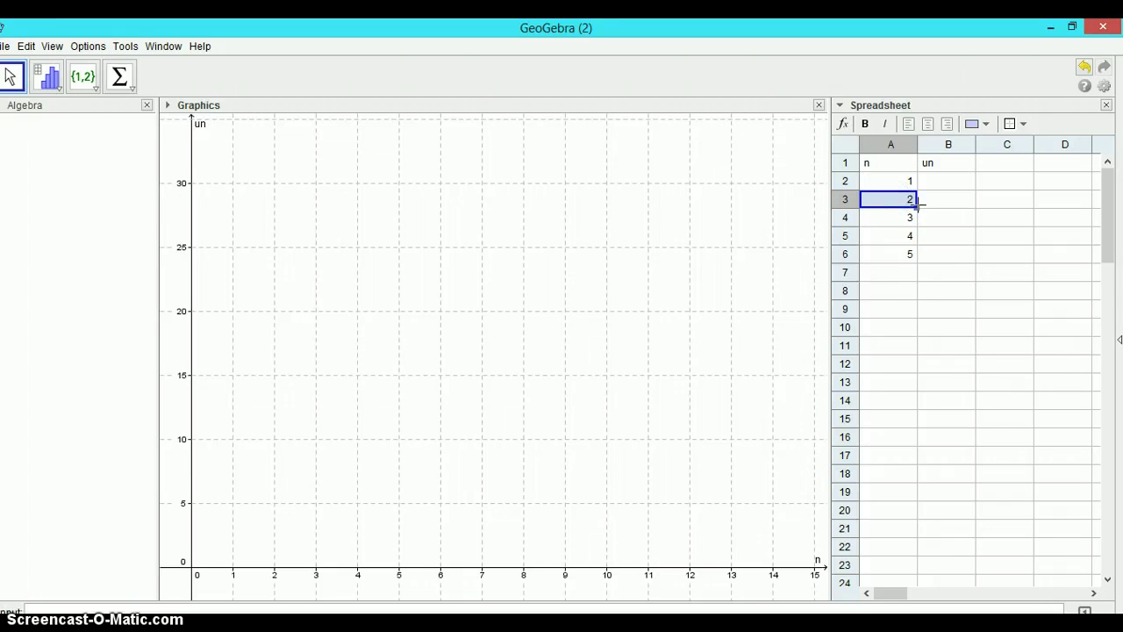
pyautogui.moveTo(915, 202); pyautogui.dragTo(907, 386)
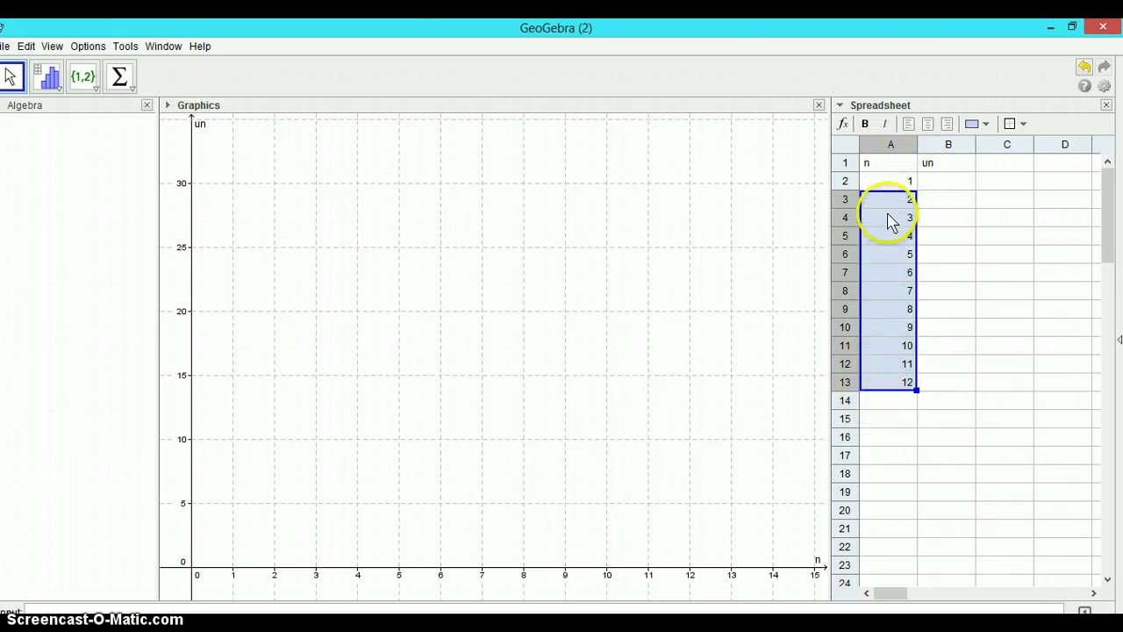
pyautogui.click(928, 184)
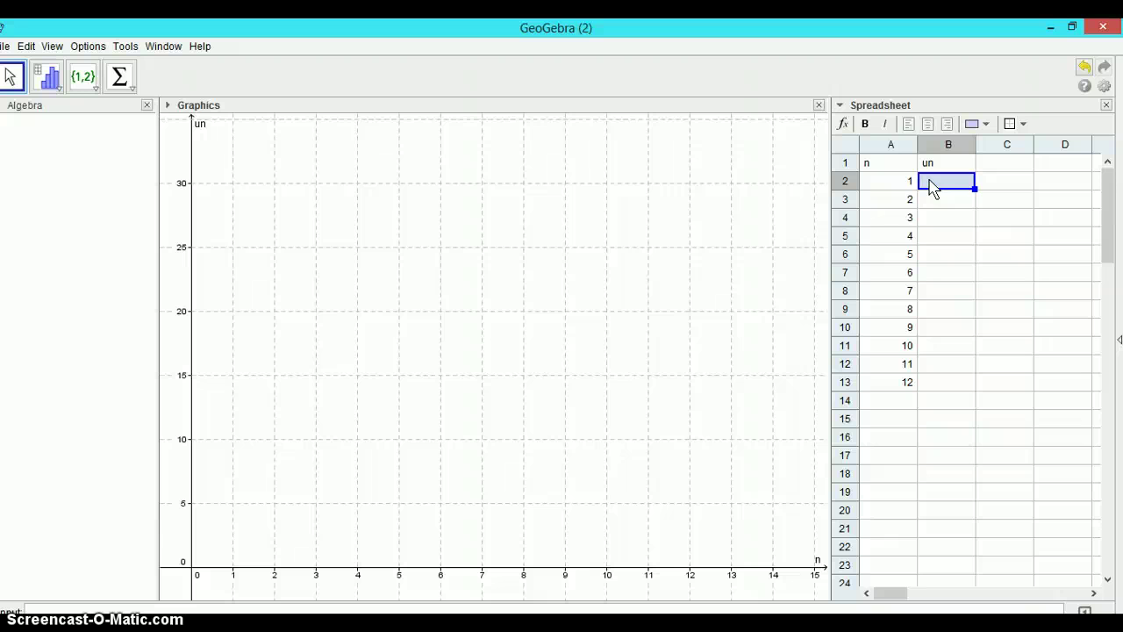
# Enter 3 as the first term in cell B2
pyautogui.write('=')
pyautogui.press('BackSpace')
pyautogui.click(930, 188)
pyautogui.write('3')
pyautogui.press('Return')
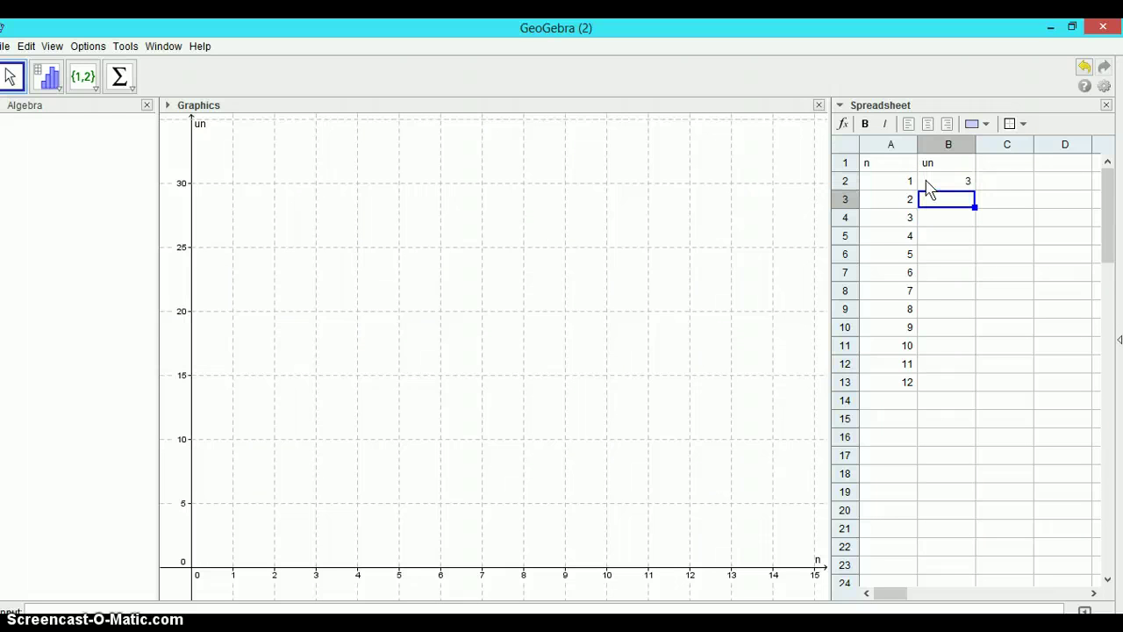
# Give B3 a formula from B$2 and A3 that yields 5, then fill it down to B13 (7 to 25)
pyautogui.write('=')
pyautogui.click(949, 179)
pyautogui.moveTo(948, 184); pyautogui.dragTo(932, 211)
pyautogui.click(931, 202)
pyautogui.click(944, 201)
pyautogui.click(951, 204)
pyautogui.click(955, 200)
pyautogui.click(884, 204)
pyautogui.write('-1)*2')
pyautogui.press('Return')
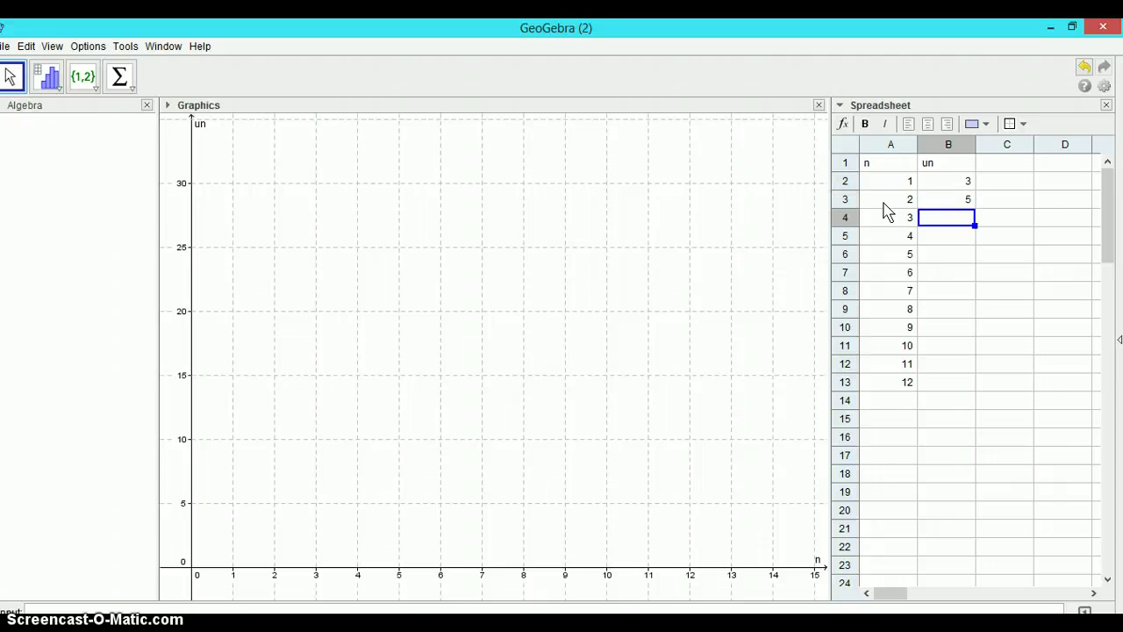
pyautogui.click(952, 199)
pyautogui.moveTo(972, 207); pyautogui.dragTo(967, 386)
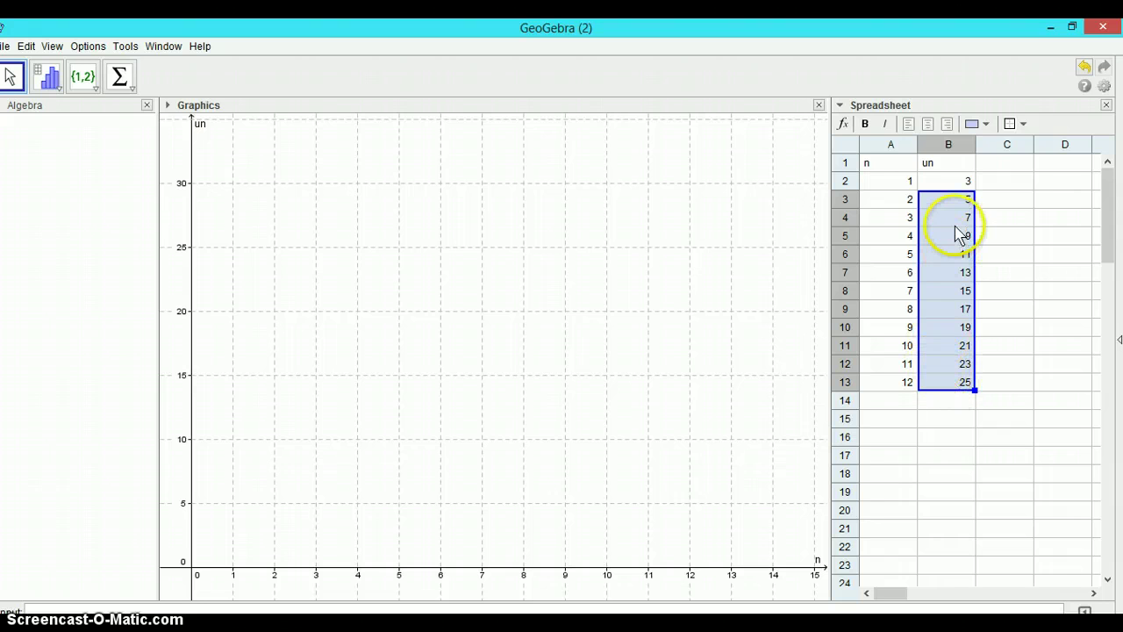
# Enter the point =(A2, B2) in C2, giving (1, 3)
pyautogui.click(998, 181)
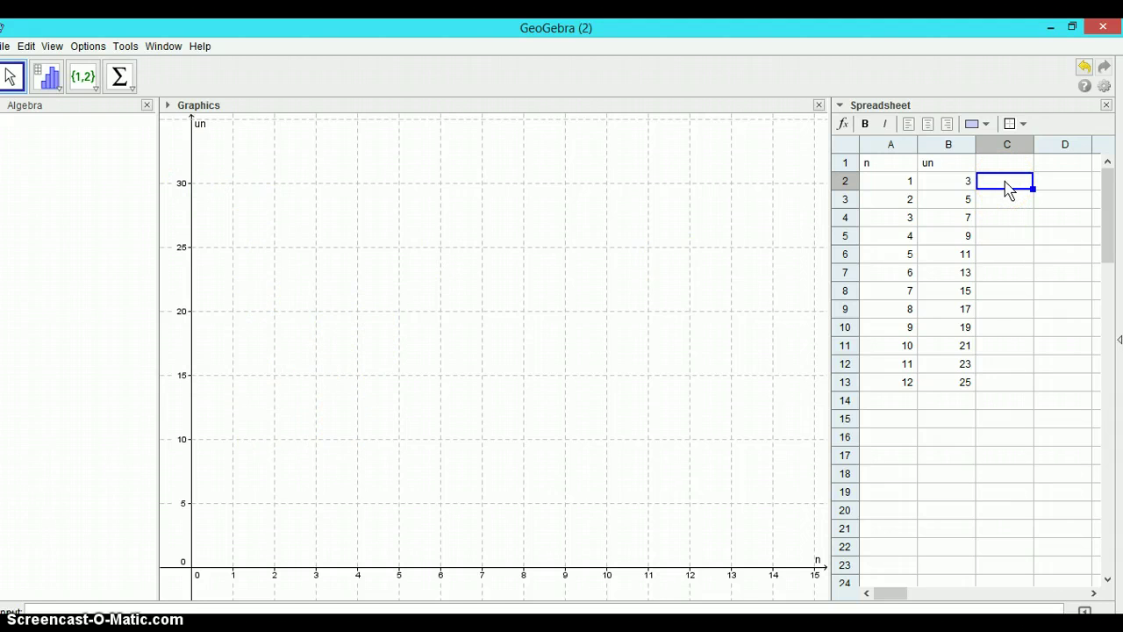
pyautogui.write('=(')
pyautogui.click(910, 184)
pyautogui.write(',')
pyautogui.click(941, 178)
pyautogui.press('Return')
pyautogui.click(679, 338)
pyautogui.click(232, 537)
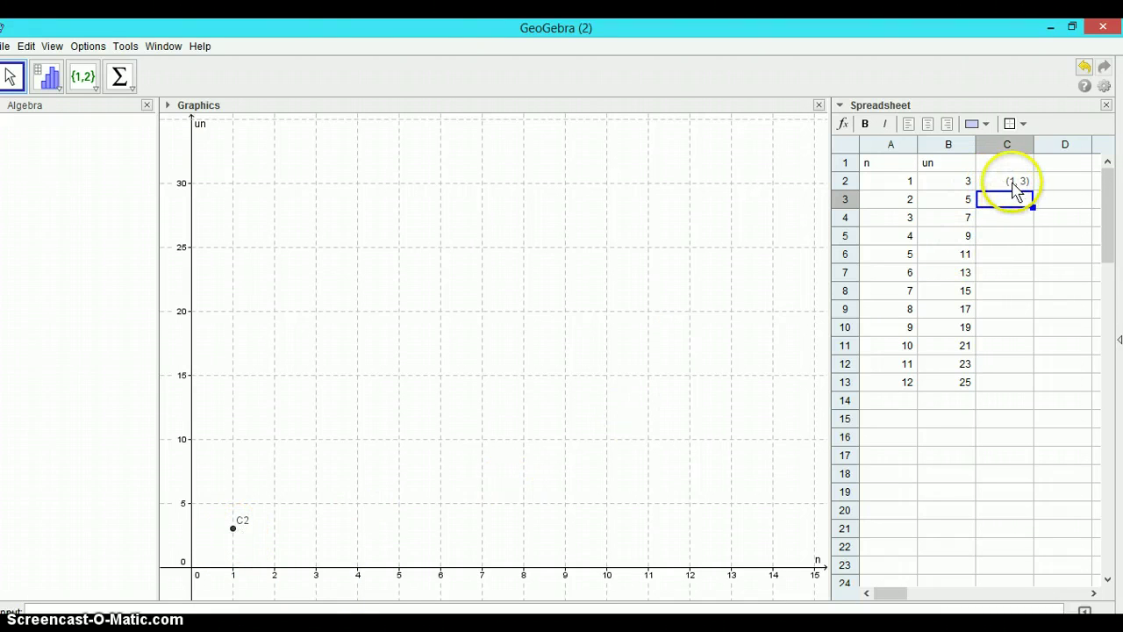
# Copy the point down to C13, plotting (2, 5) through (12, 25), and select empty cell A15
pyautogui.click(1013, 182)
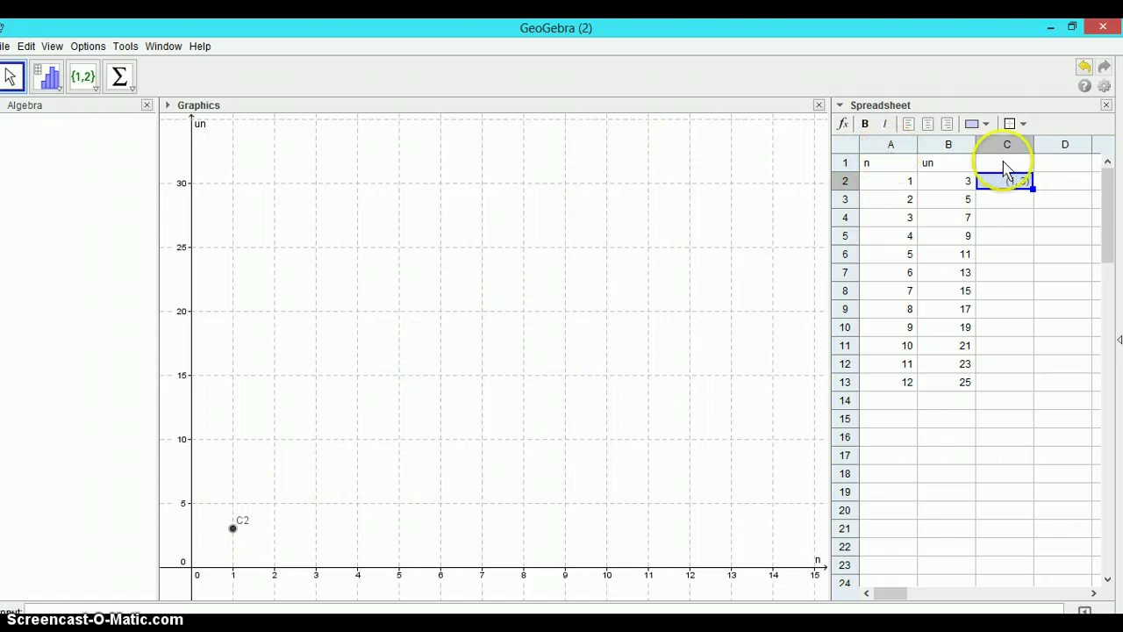
pyautogui.moveTo(1033, 189); pyautogui.dragTo(1024, 397)
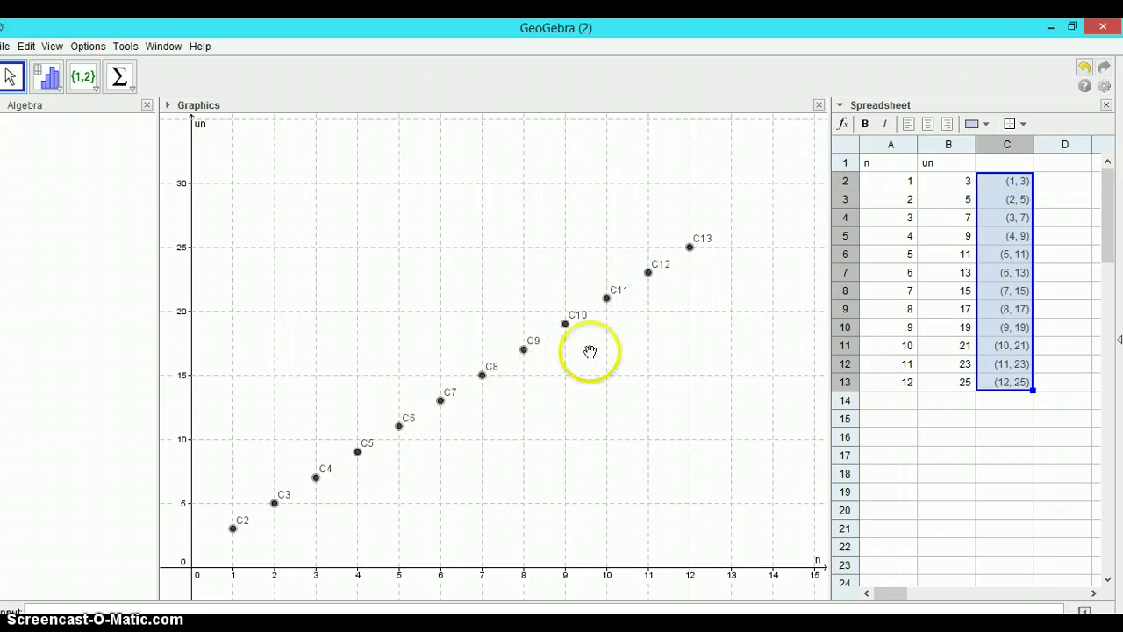
pyautogui.click(903, 420)
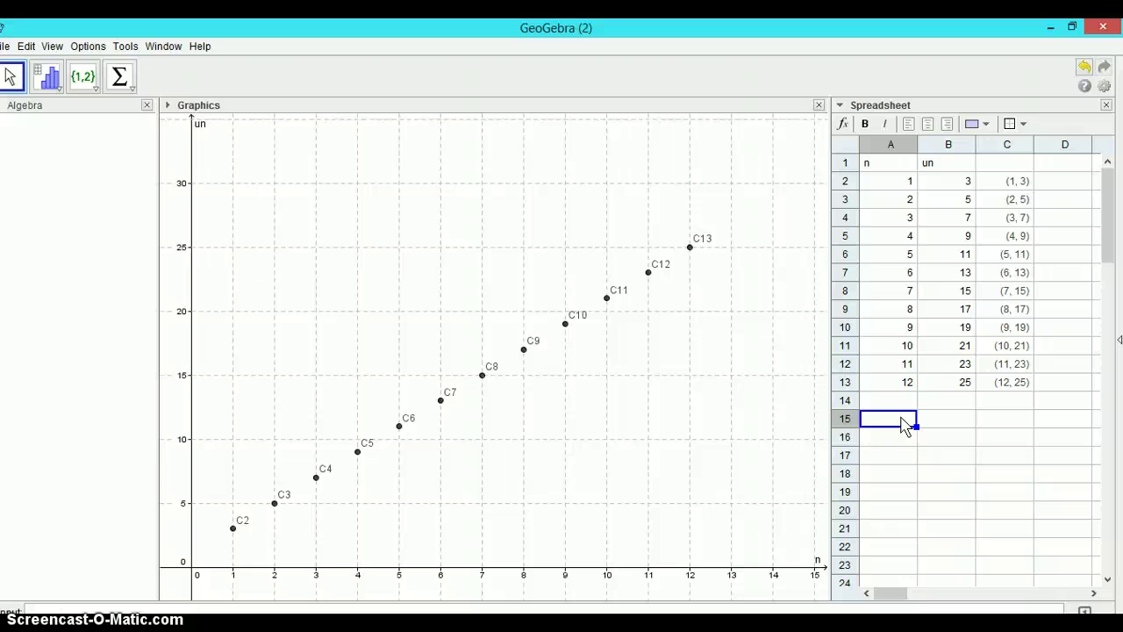
# Label the second table's columns n and un in A15 and B15
pyautogui.write('n')
pyautogui.press('Tab')
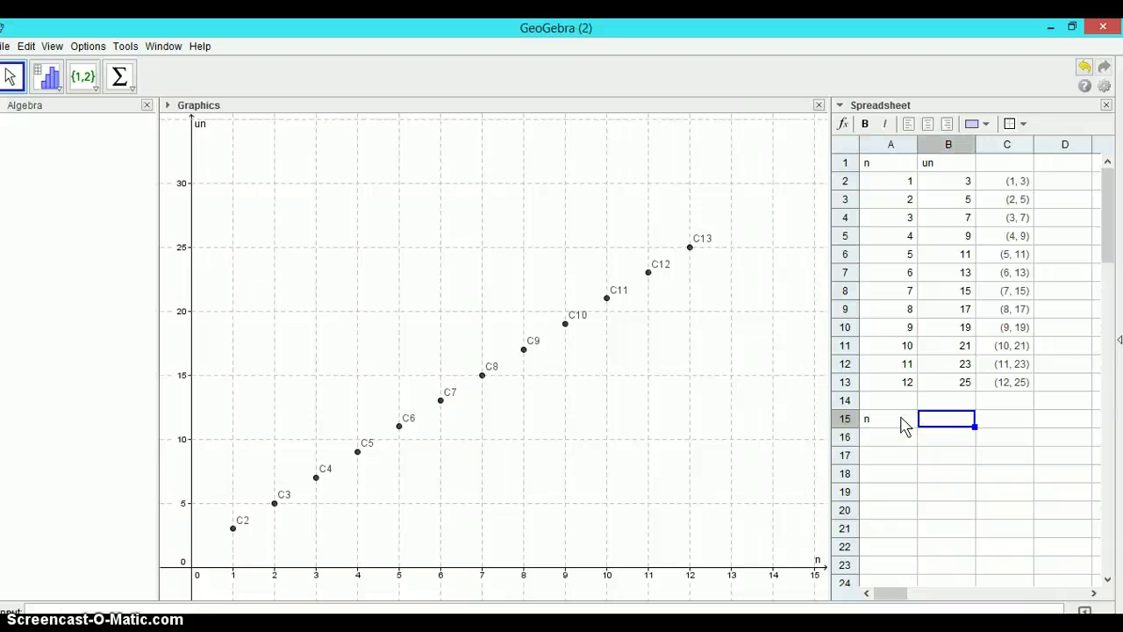
pyautogui.write('un')
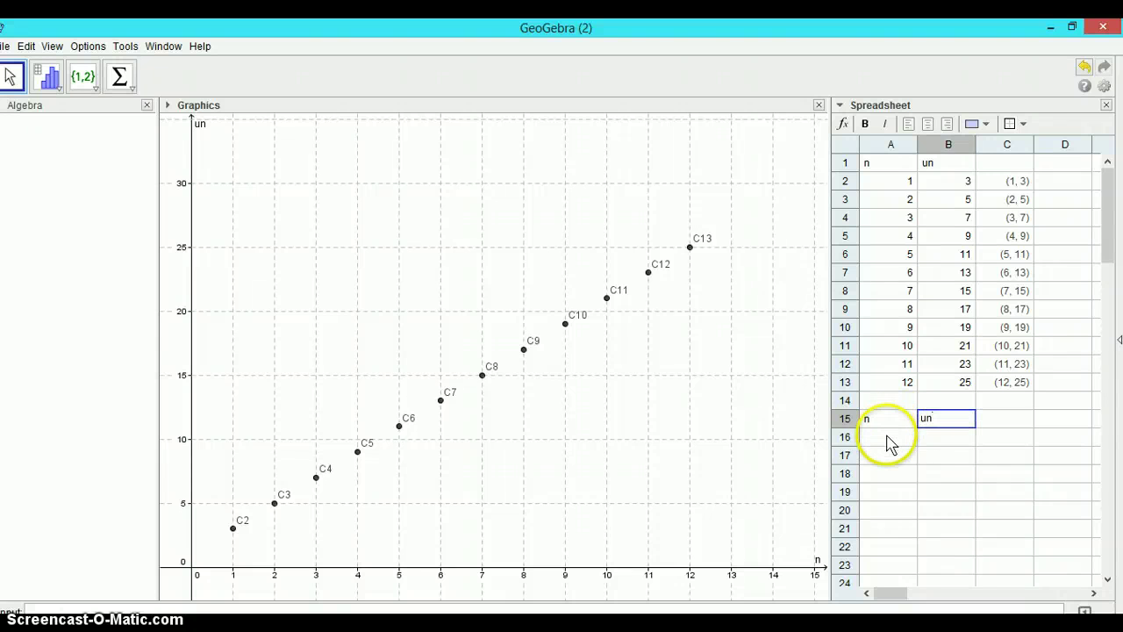
pyautogui.click(882, 449)
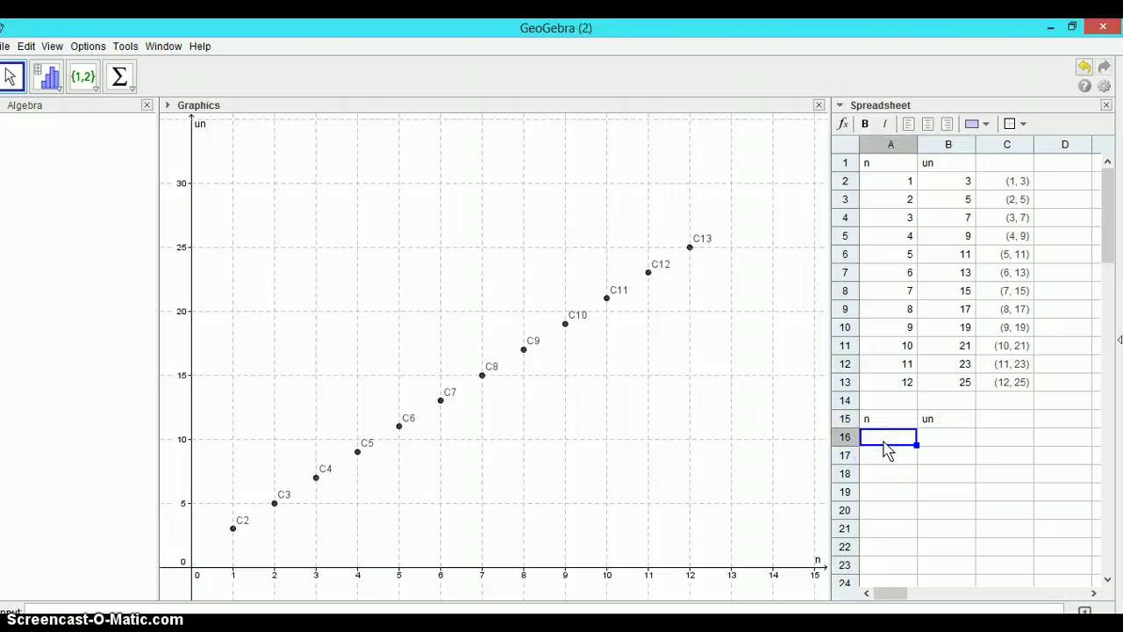
# Fill A16:A27 with n from 1 to 12 using 1 and =A16+1
pyautogui.write('1')
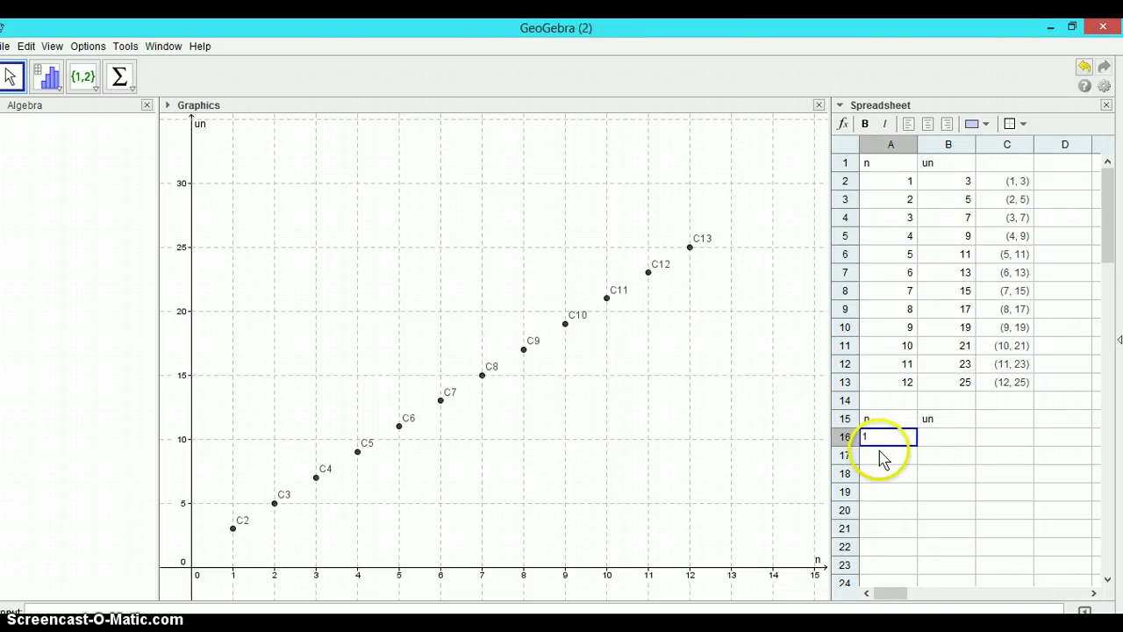
pyautogui.click(881, 451)
pyautogui.write('=')
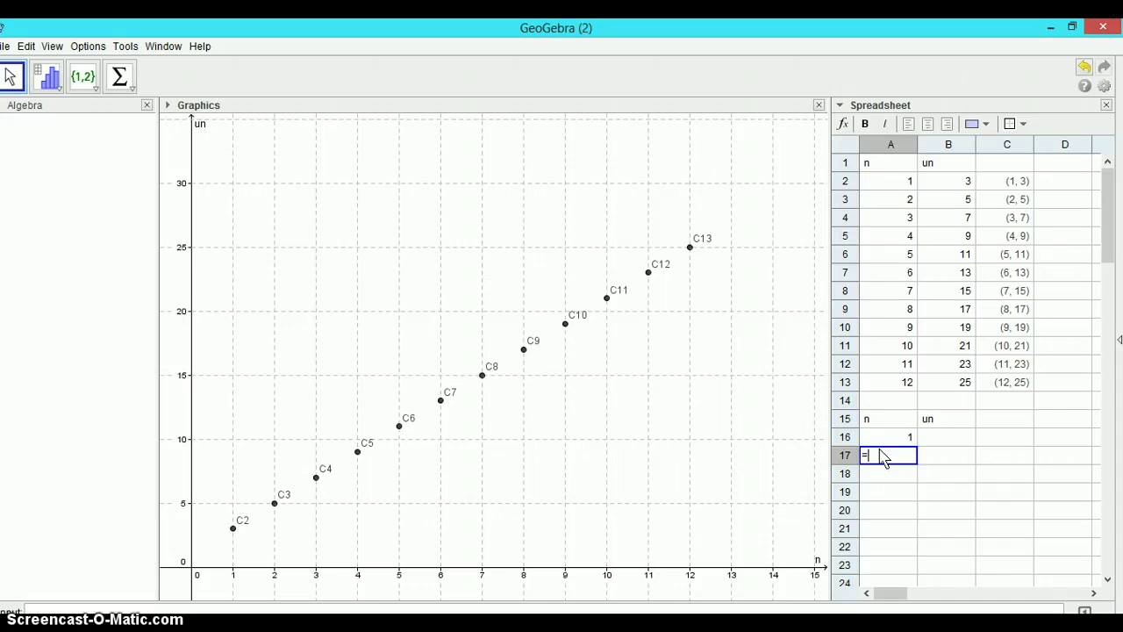
pyautogui.click(880, 438)
pyautogui.write('+1')
pyautogui.press('Return')
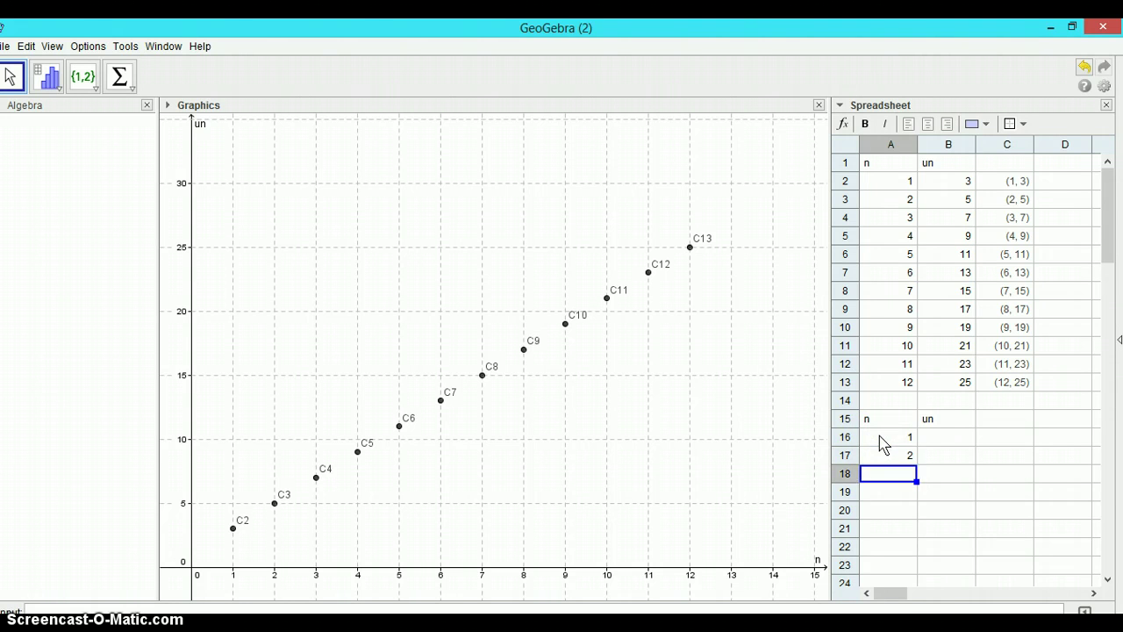
pyautogui.moveTo(1105, 245); pyautogui.dragTo(1105, 279)
pyautogui.click(904, 309)
pyautogui.moveTo(917, 316); pyautogui.dragTo(913, 488)
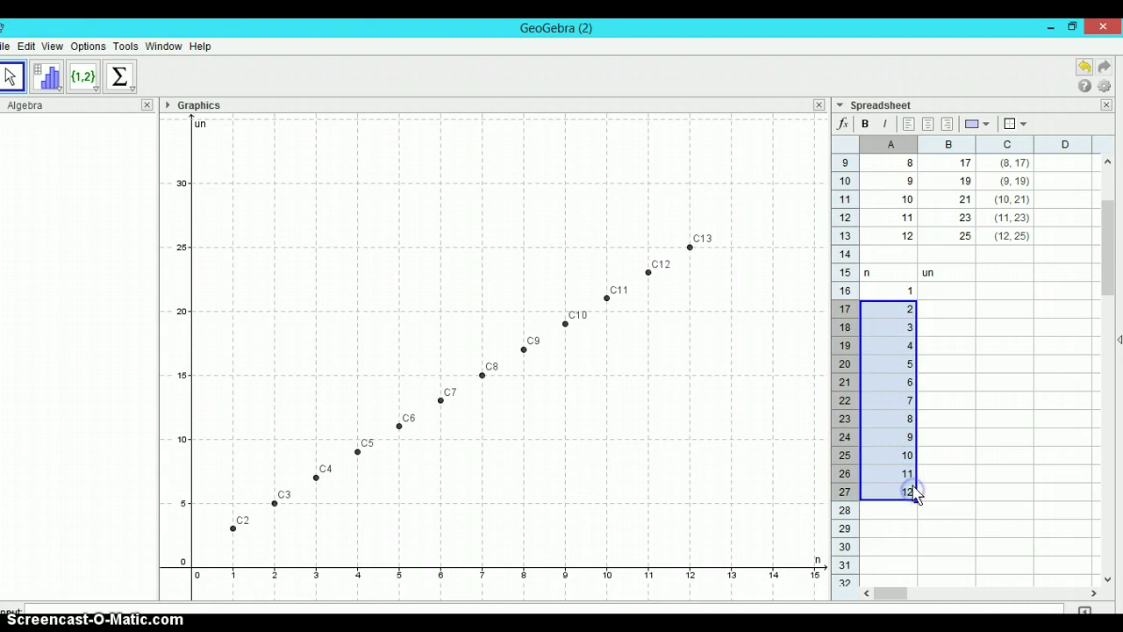
pyautogui.click(946, 292)
pyautogui.moveTo(1104, 251); pyautogui.dragTo(1107, 222)
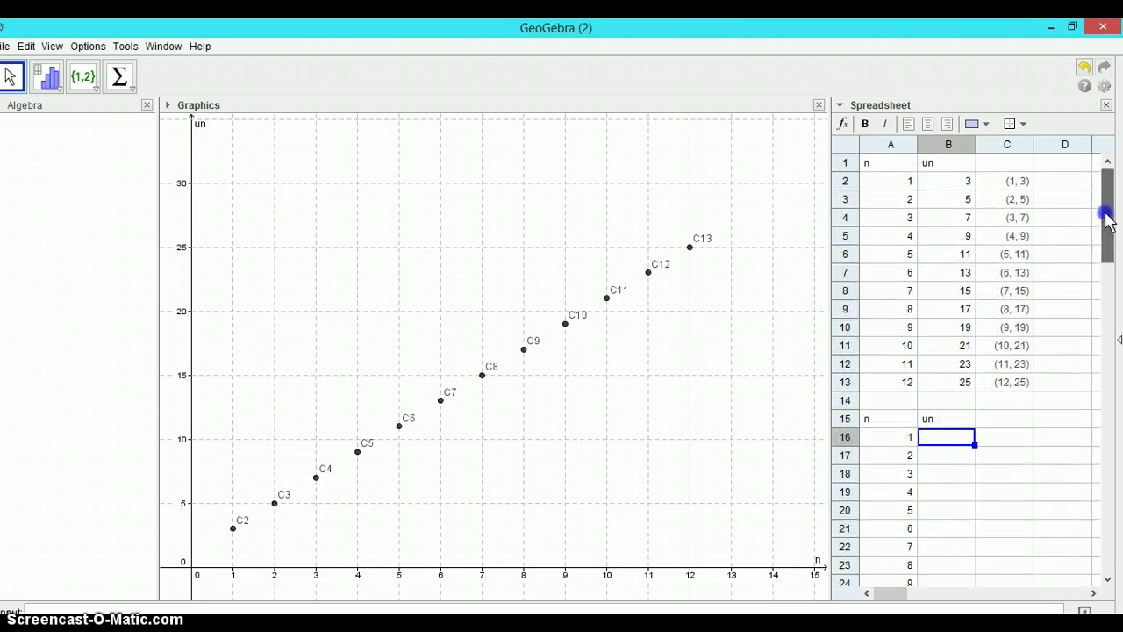
# Enter 30 as the first geometric term in B16
pyautogui.click(934, 437)
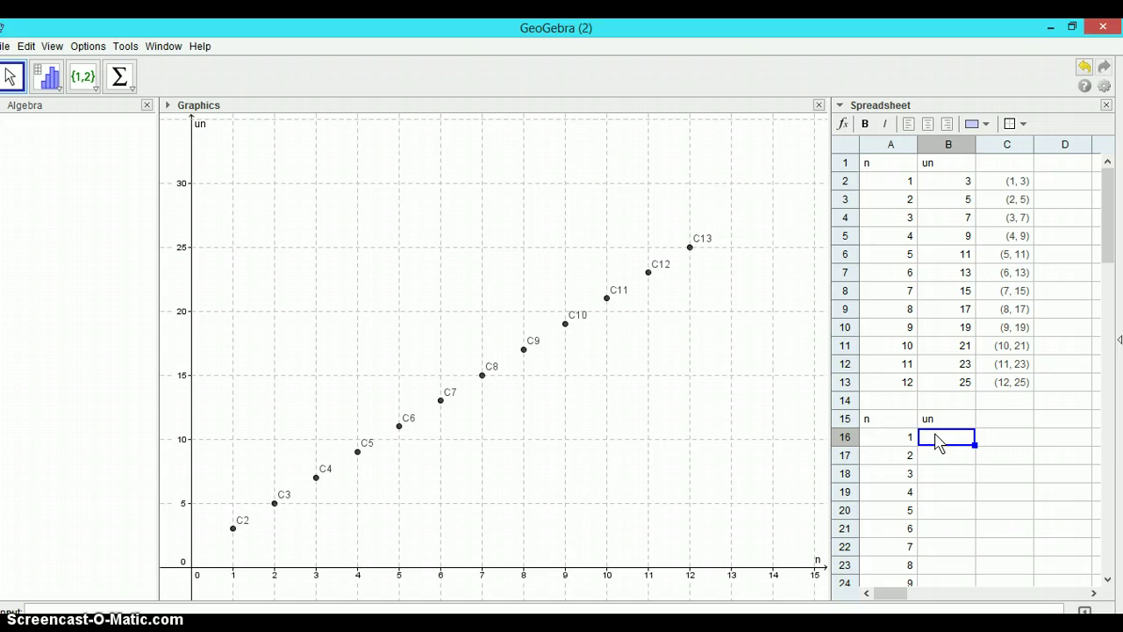
pyautogui.write('30')
pyautogui.press('Return')
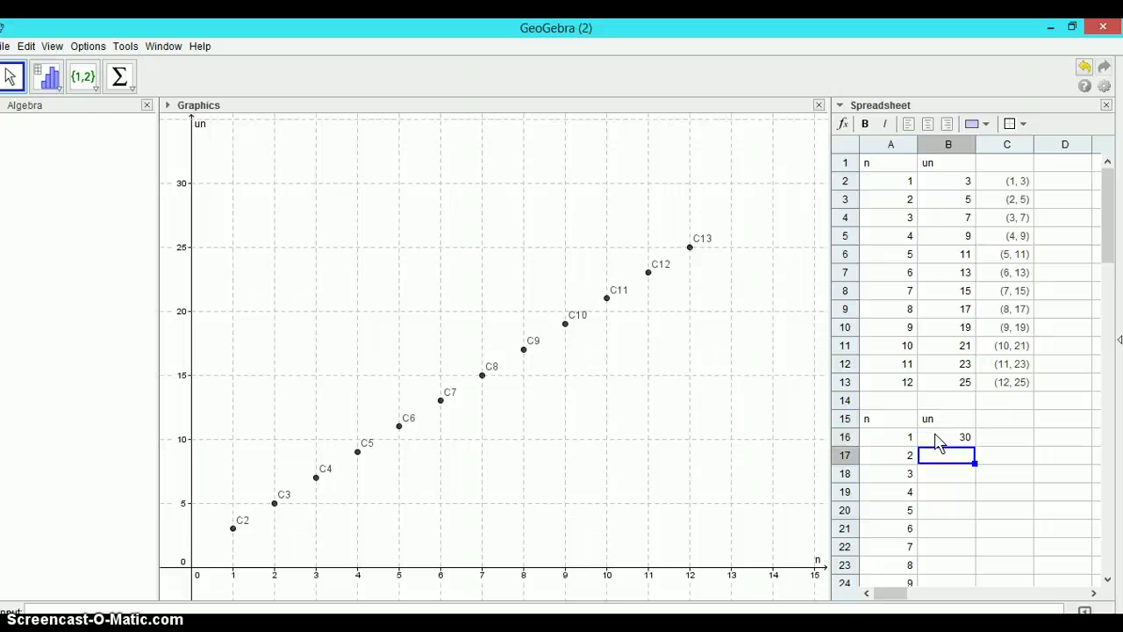
# Write B17's formula as B16 times 0.9^(A17−1), then reopen it for correction
pyautogui.write('=')
pyautogui.click(937, 442)
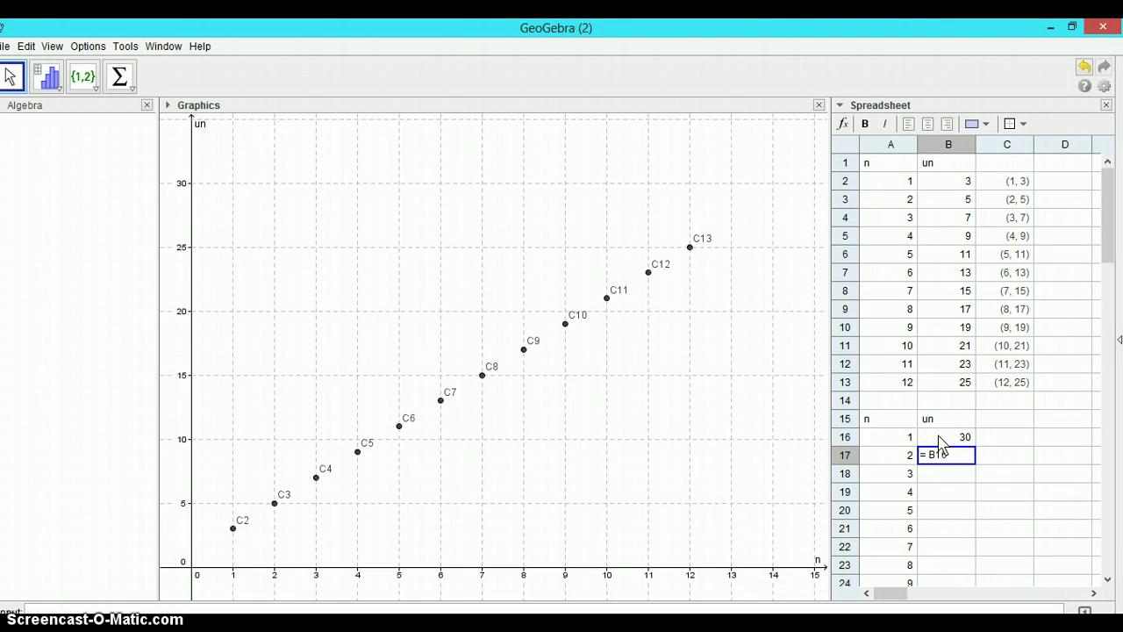
pyautogui.write('+2')
pyautogui.write('9')
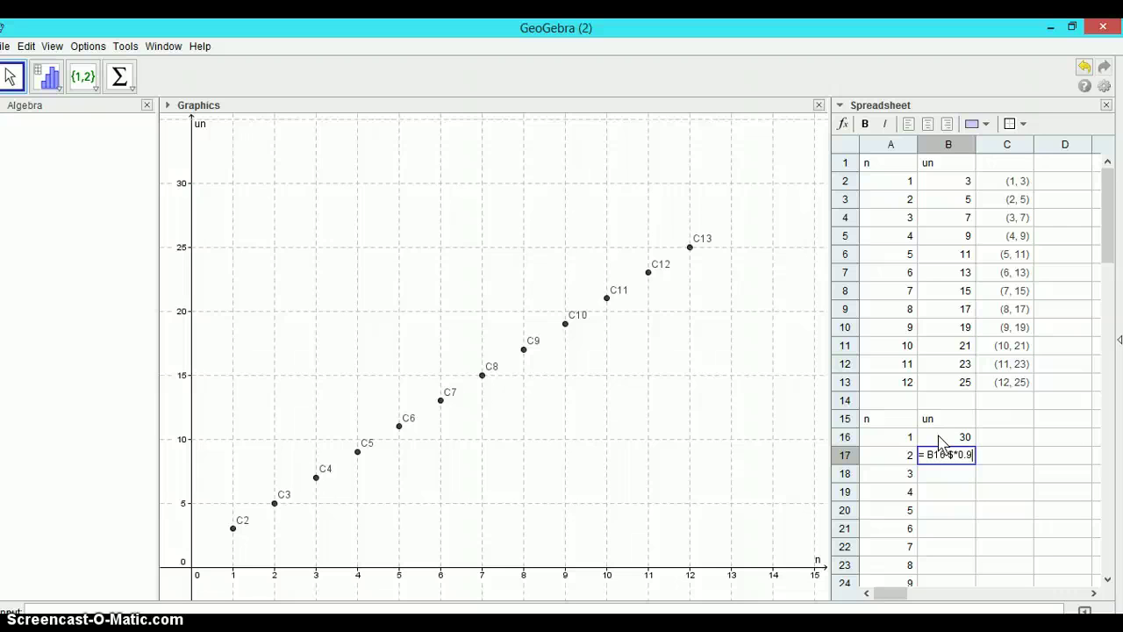
pyautogui.write('^')
pyautogui.write('(')
pyautogui.click(870, 455)
pyautogui.write('-1')
pyautogui.press('Return')
pyautogui.click(931, 455)
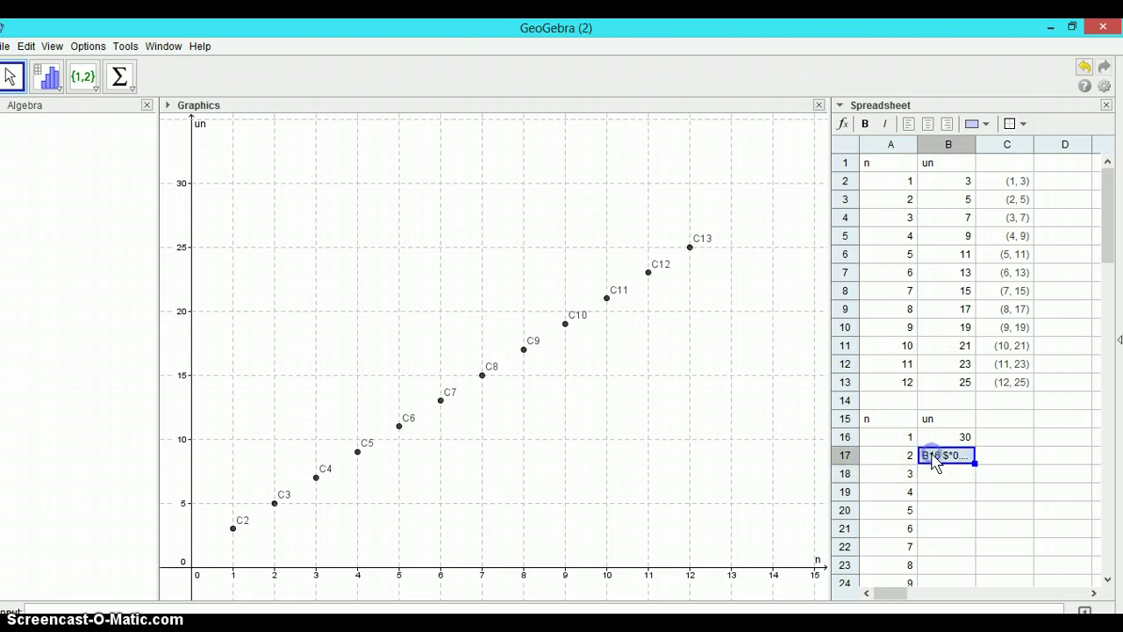
pyautogui.doubleClick(934, 457)
pyautogui.moveTo(935, 460); pyautogui.dragTo(987, 472)
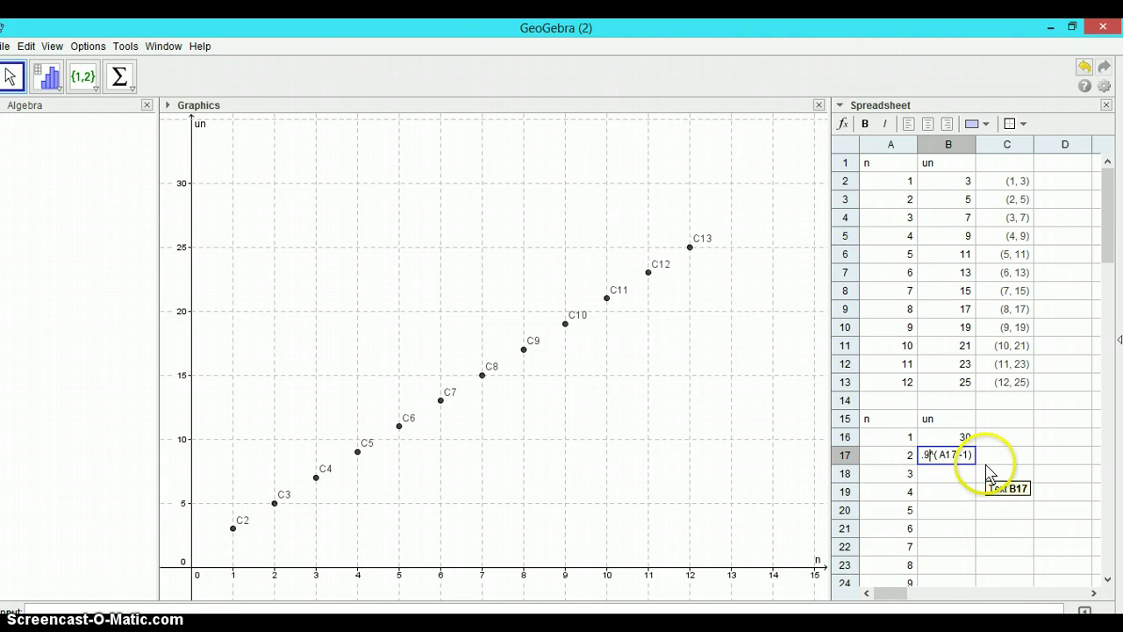
pyautogui.press('Left')
pyautogui.press('Left')
pyautogui.press('Left')
pyautogui.press('Left')
pyautogui.press('Left')
pyautogui.press('Left')
pyautogui.press('Left')
pyautogui.press('Left')
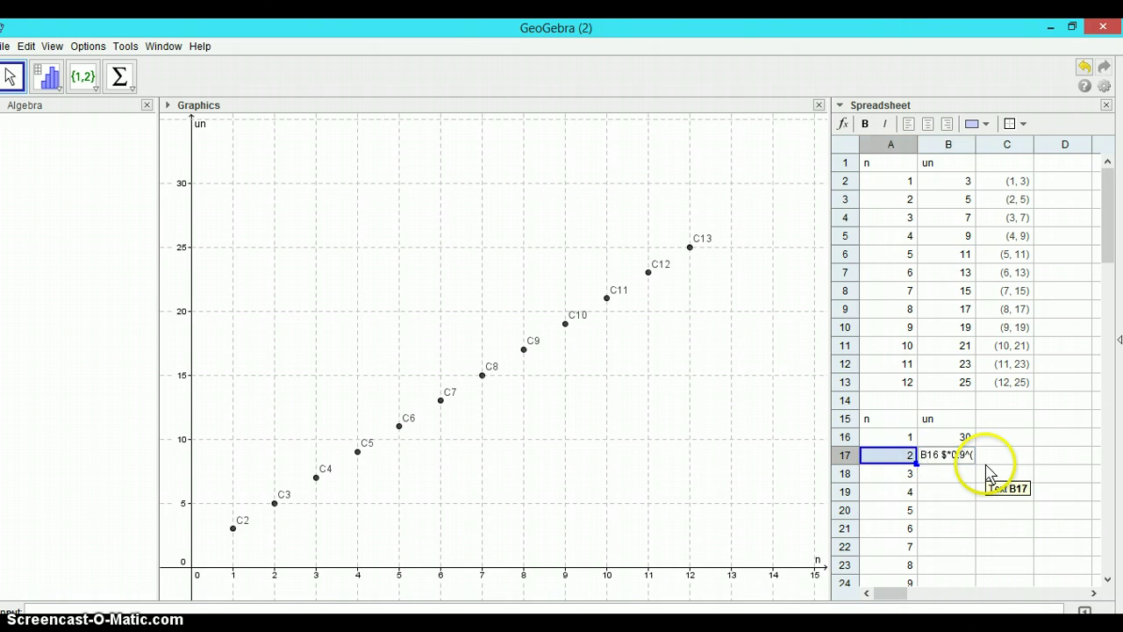
pyautogui.press('Left')
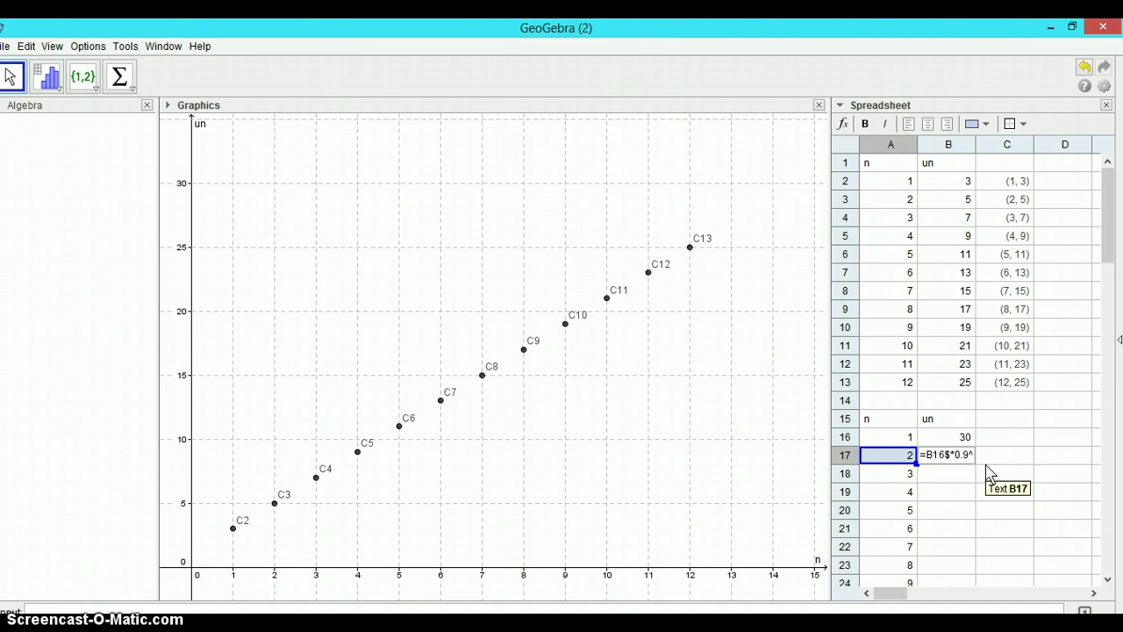
# Commit the corrected B17 formula, giving 27, and fill the un column down
pyautogui.press('Return')
pyautogui.click(960, 451)
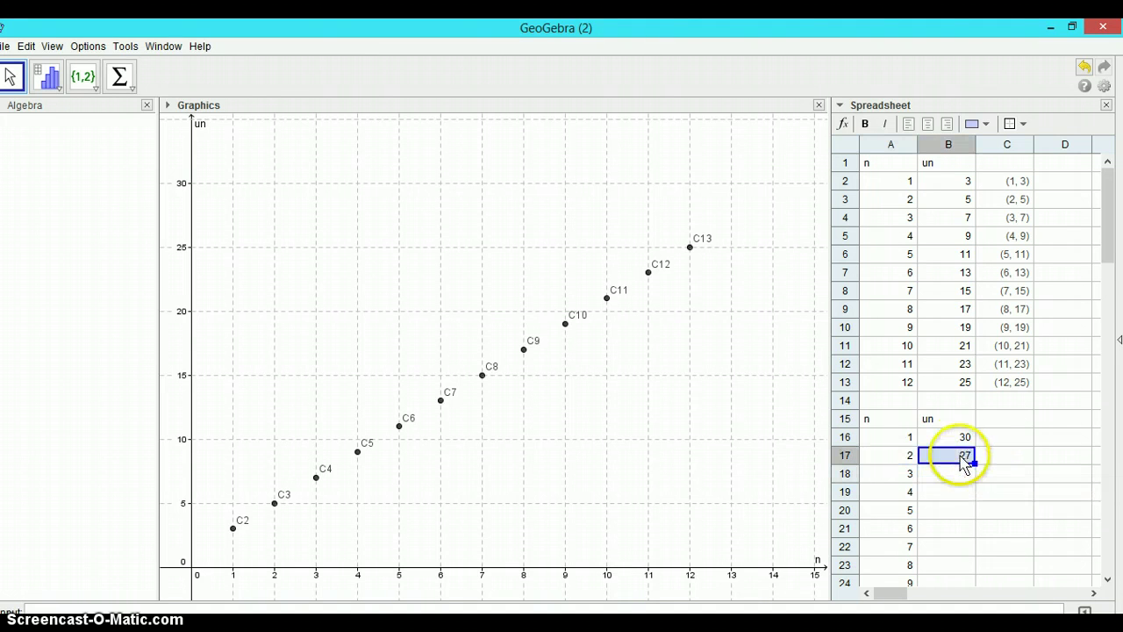
pyautogui.click(961, 440)
pyautogui.click(960, 453)
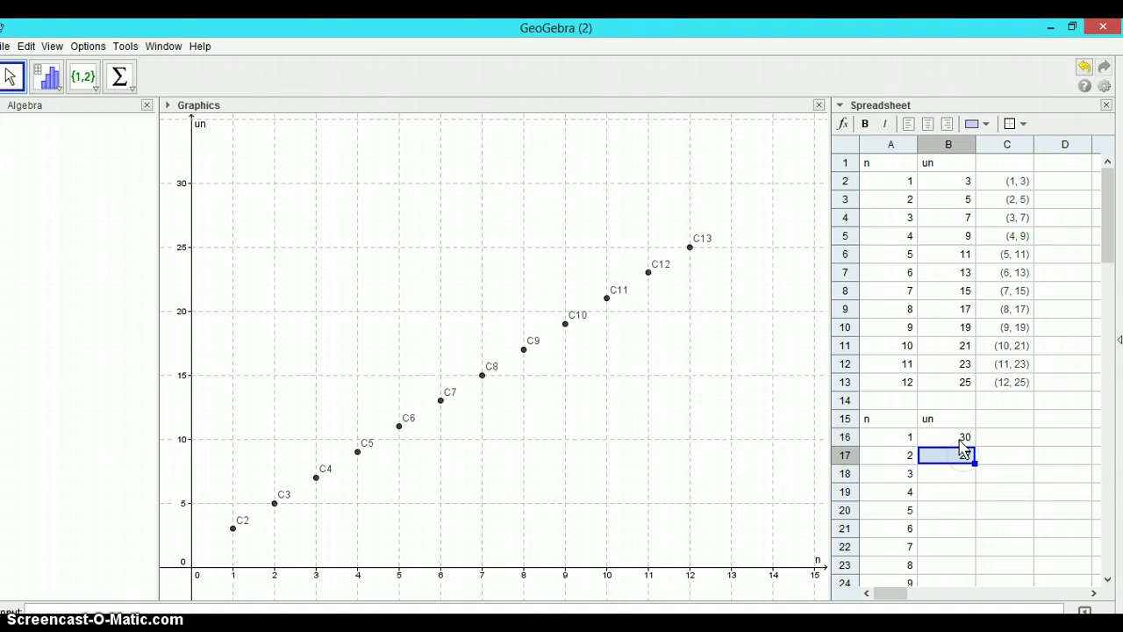
pyautogui.moveTo(1106, 258); pyautogui.dragTo(1107, 294)
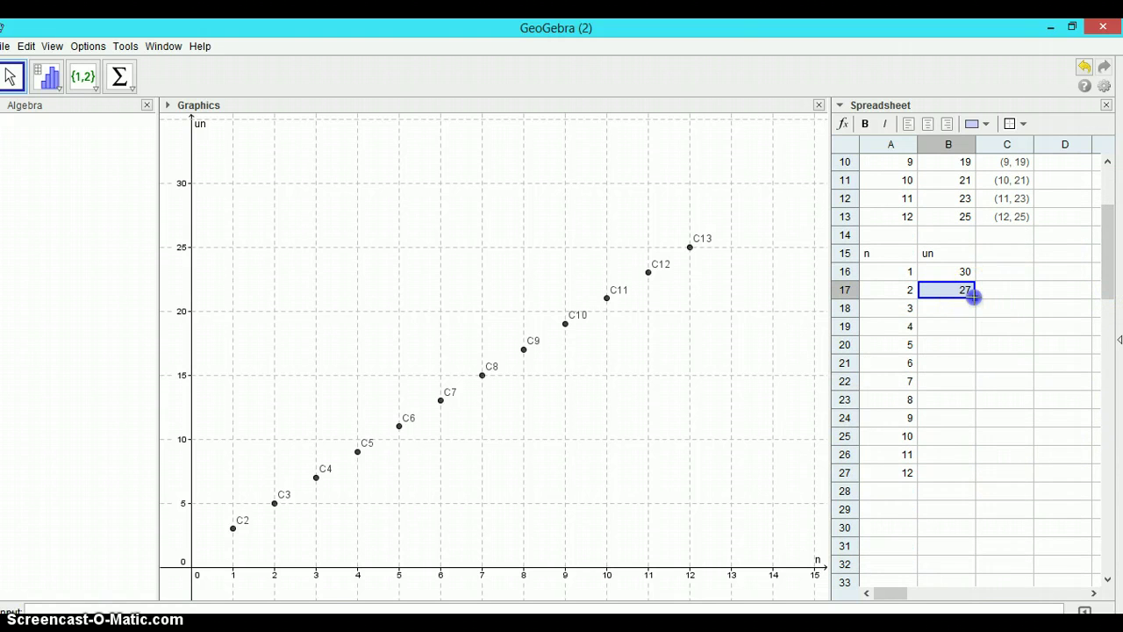
pyautogui.moveTo(974, 299); pyautogui.dragTo(968, 468)
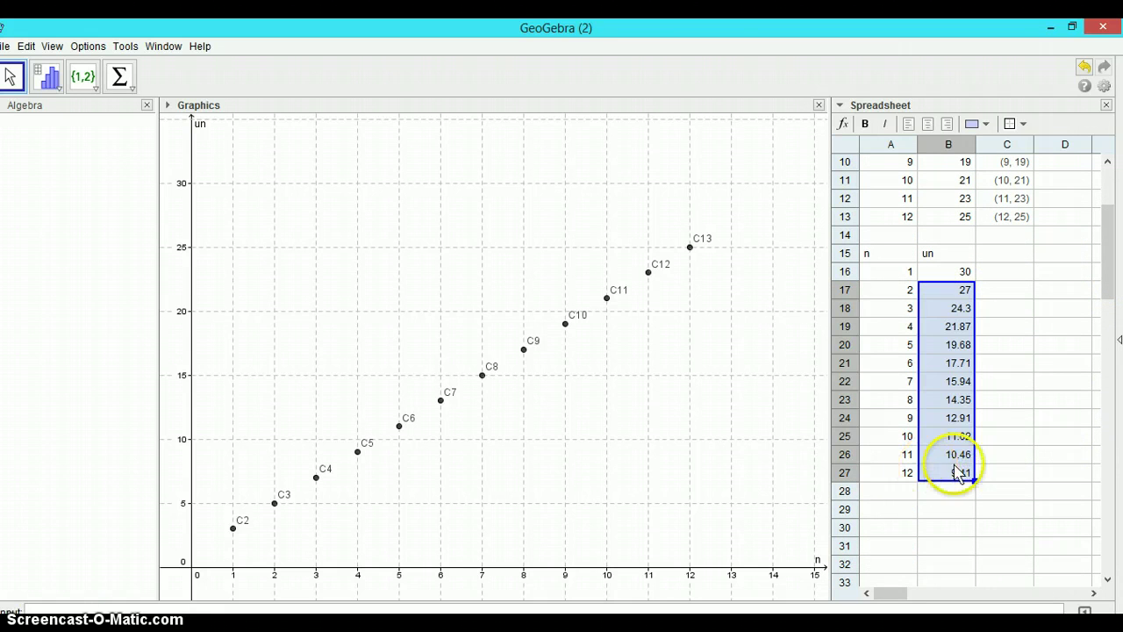
# Enter the point =(A16, B16) in C16, plotting (1, 30)
pyautogui.click(998, 276)
pyautogui.write('=(')
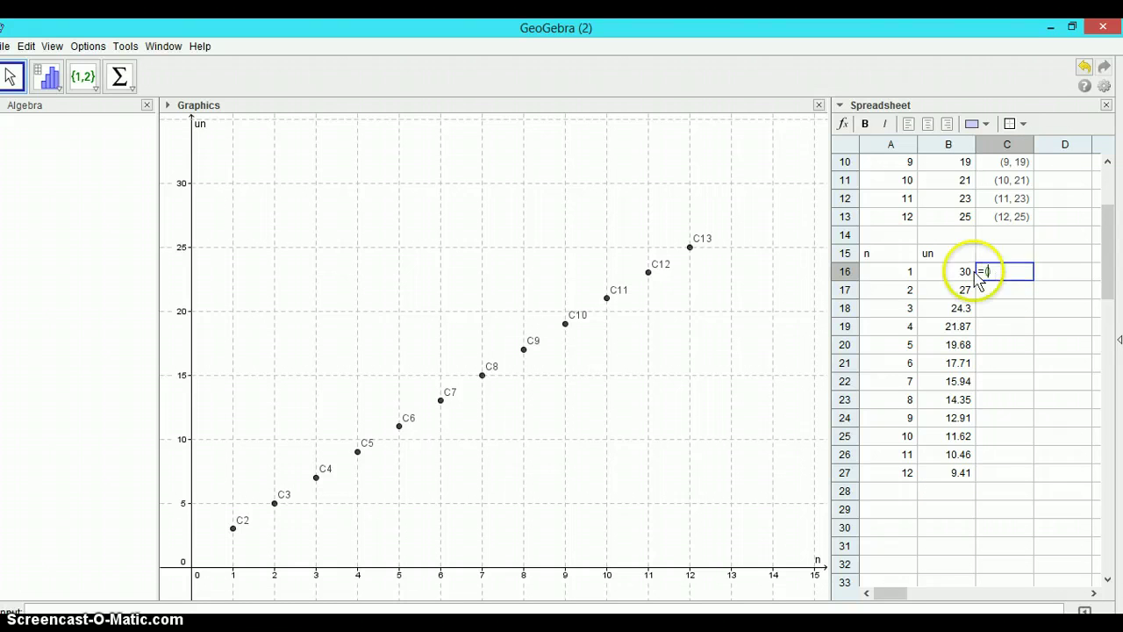
pyautogui.click(909, 274)
pyautogui.write('),')
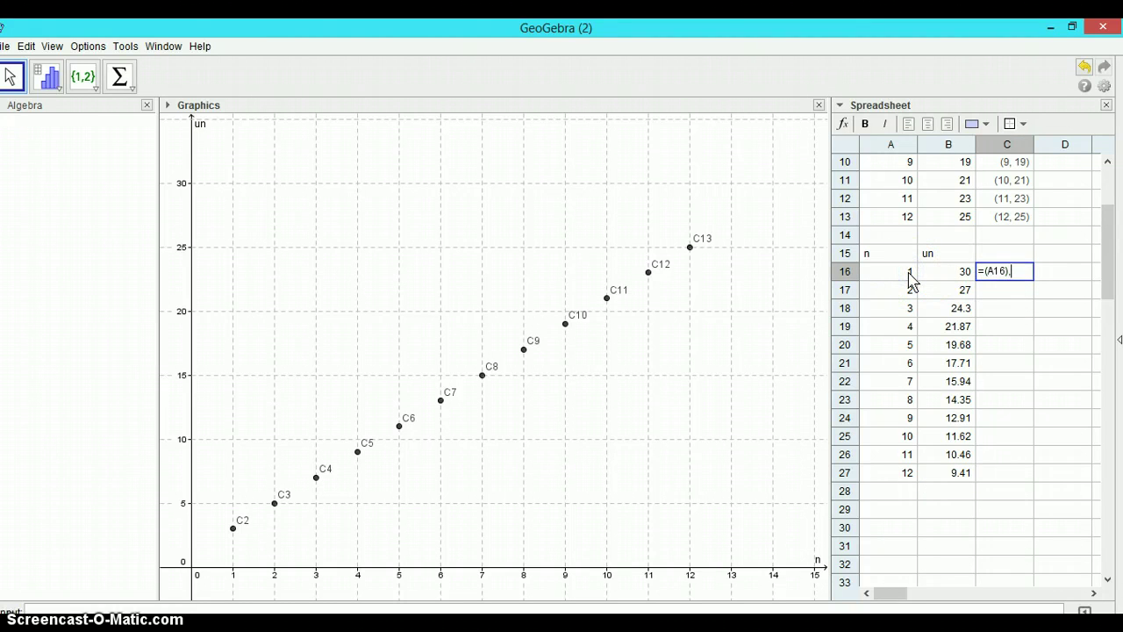
pyautogui.click(921, 277)
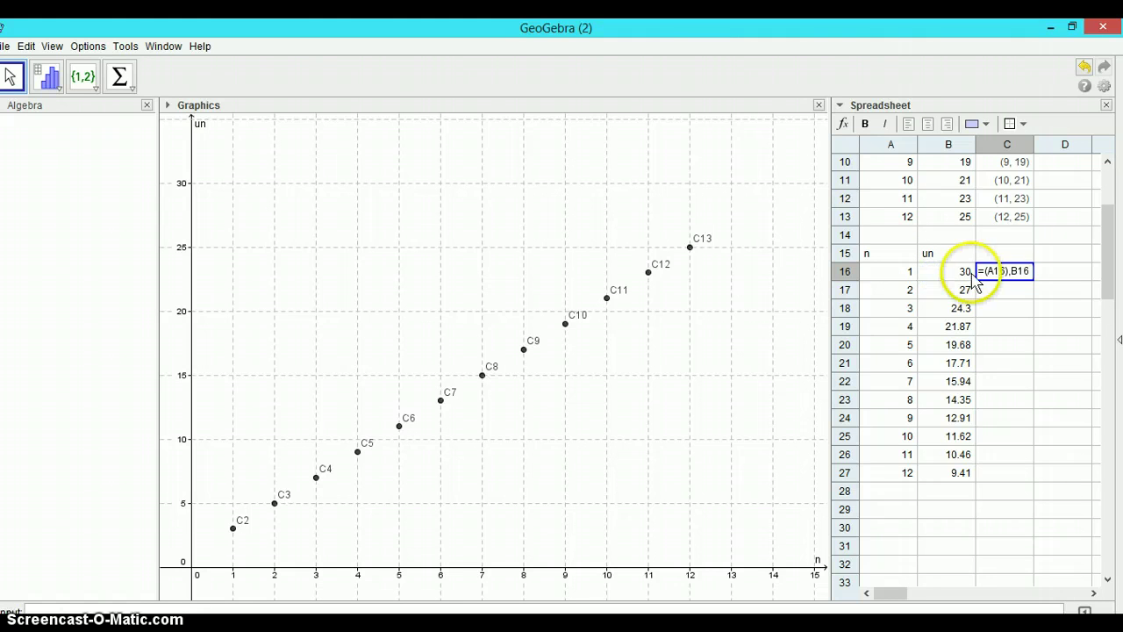
pyautogui.doubleClick(1009, 277)
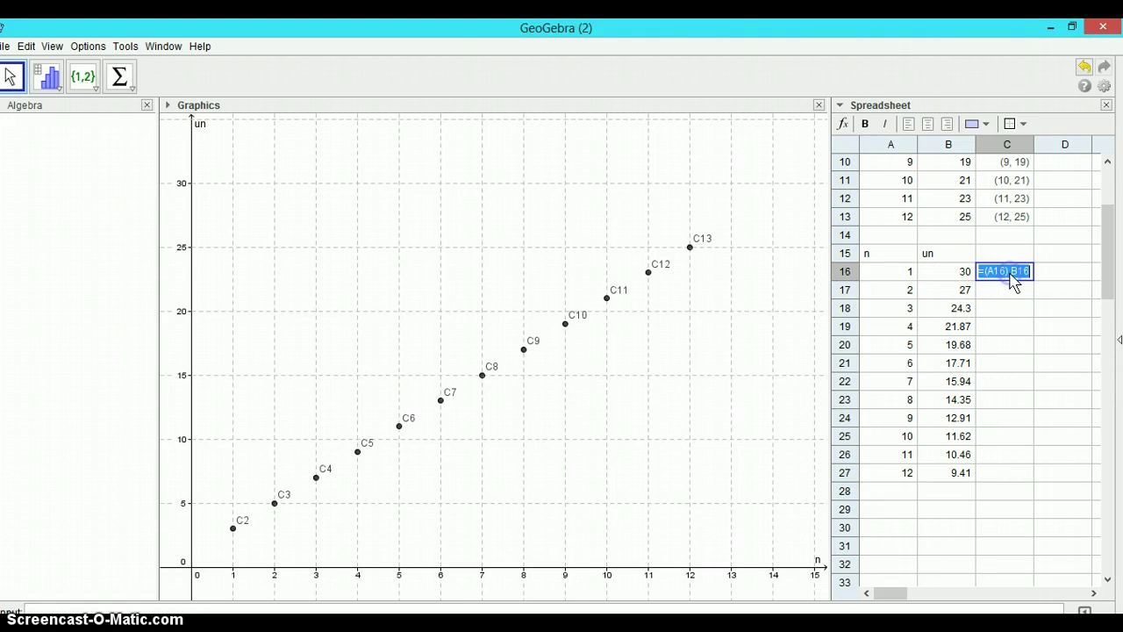
pyautogui.click(1010, 272)
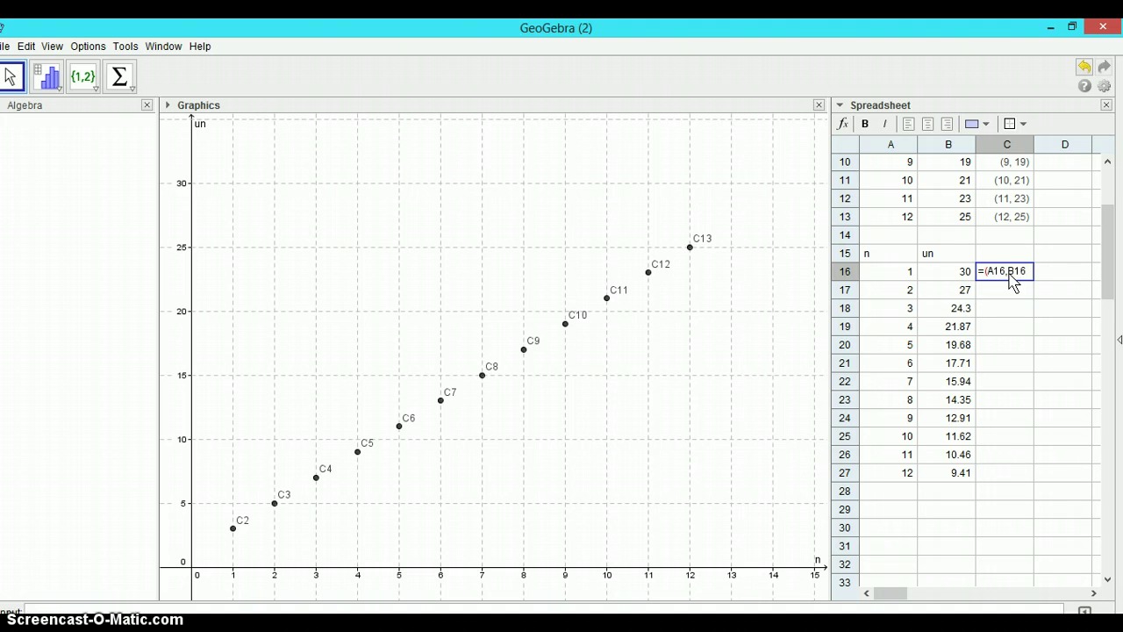
pyautogui.press('Return')
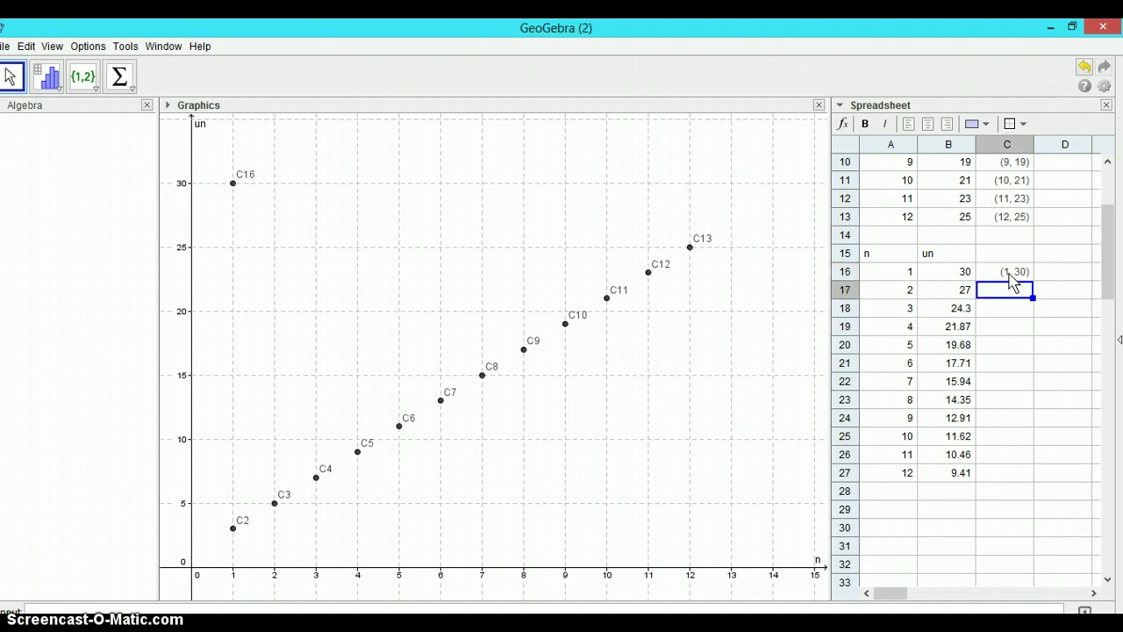
# Copy the point down to C27, plotting points through (12, 9.41)
pyautogui.click(1008, 273)
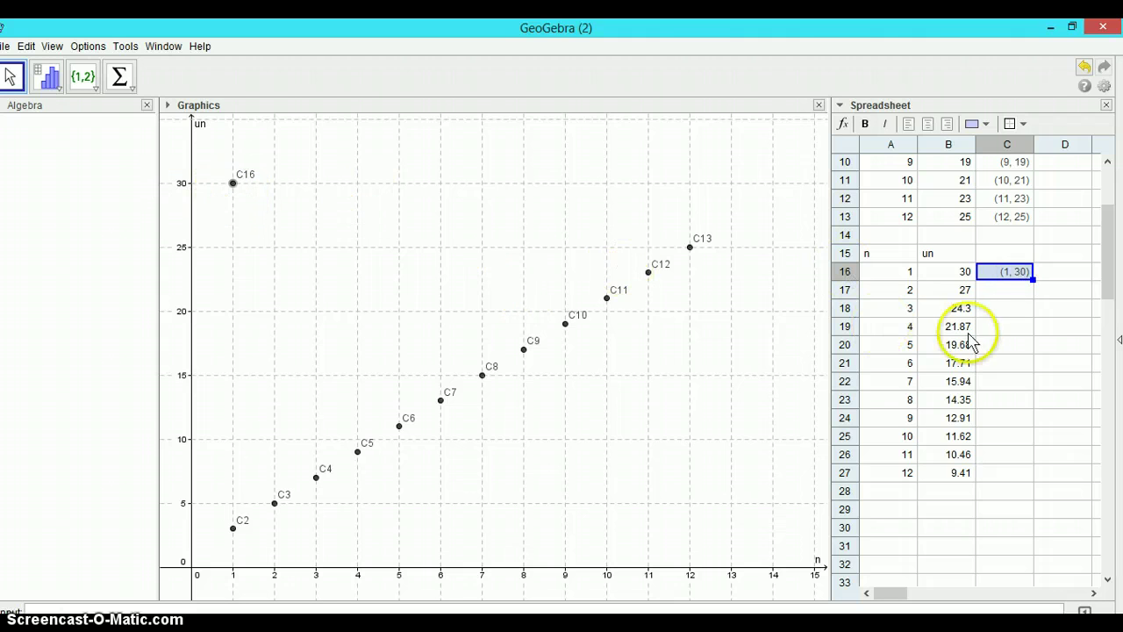
pyautogui.moveTo(1033, 279); pyautogui.dragTo(1023, 474)
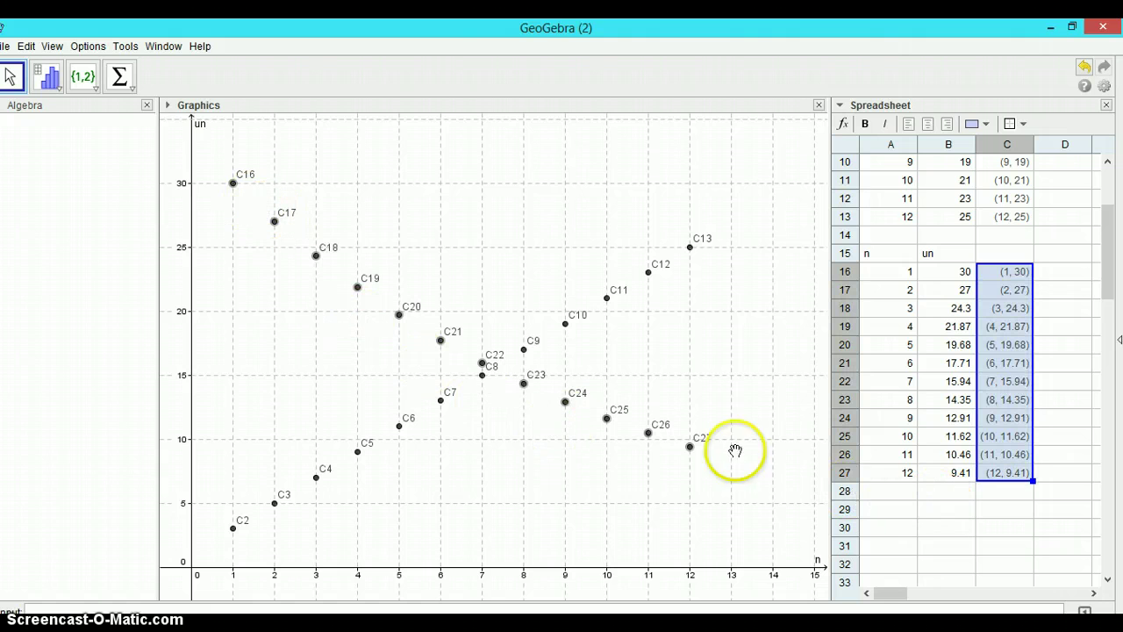
pyautogui.click(897, 474)
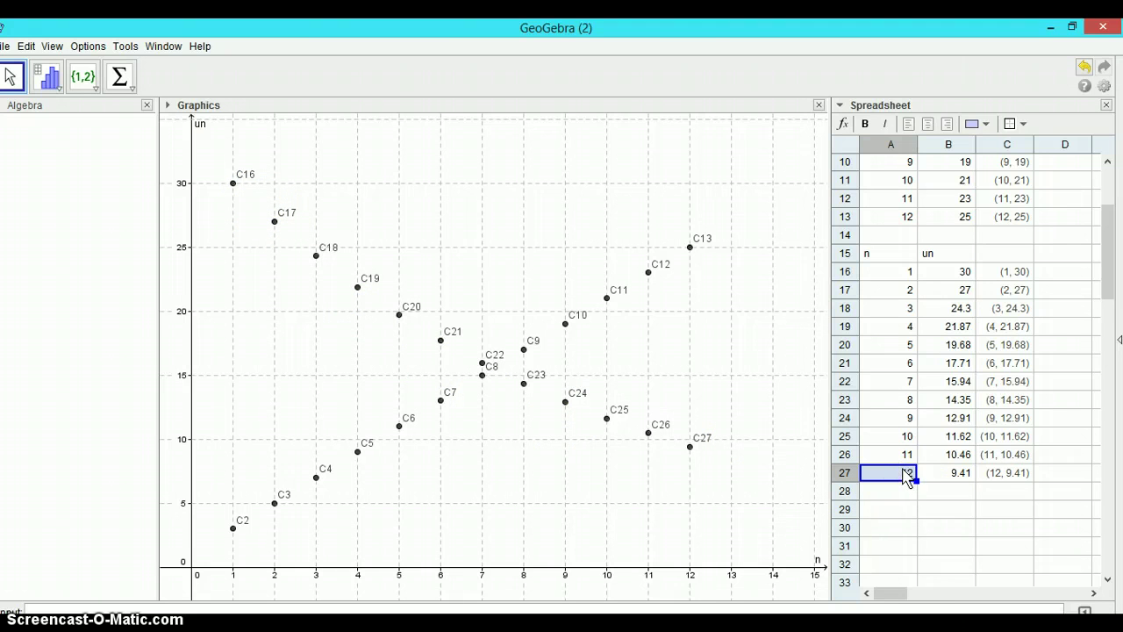
# Extend the table to n = 17 and rescale the n axis to 0–20 to show all points
pyautogui.moveTo(904, 476); pyautogui.dragTo(1035, 572)
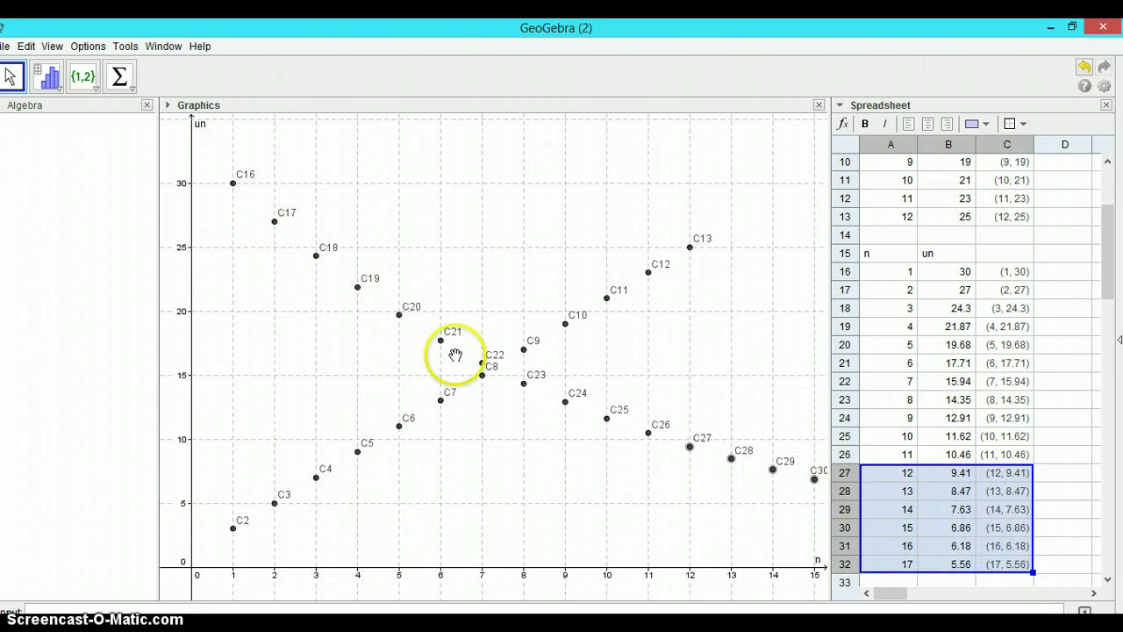
pyautogui.moveTo(571, 471)
pyautogui.mouseDown()
pyautogui.moveTo(355, 459)
pyautogui.moveTo(552, 467)
pyautogui.moveTo(396, 457)
pyautogui.moveTo(569, 449)
pyautogui.moveTo(583, 460)
pyautogui.mouseUp()
pyautogui.click(479, 451)
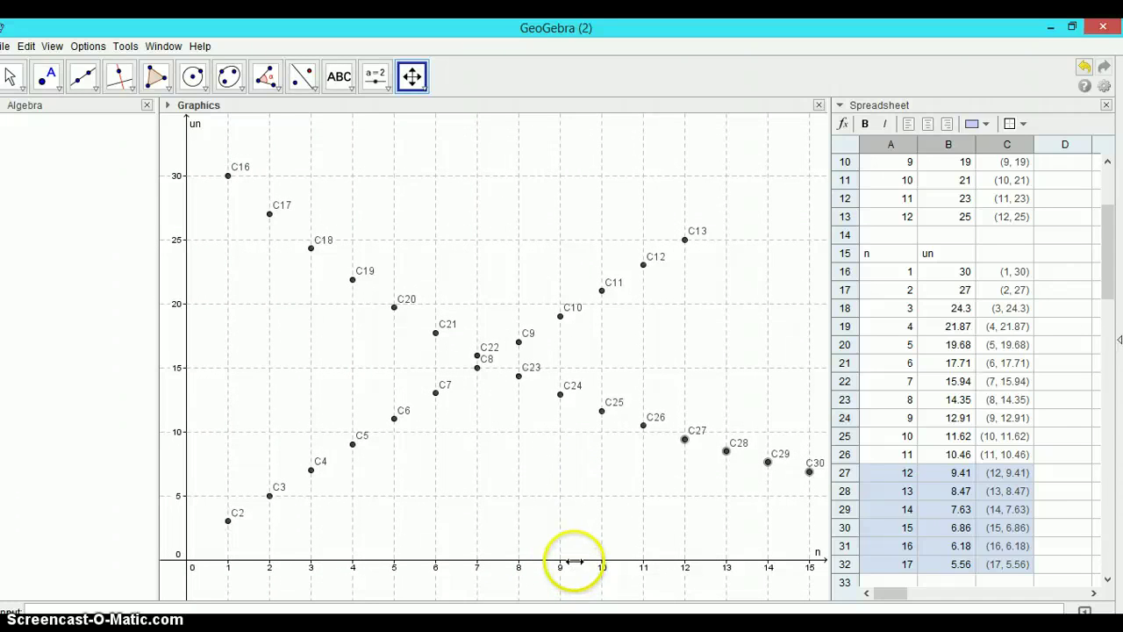
pyautogui.moveTo(575, 562); pyautogui.dragTo(453, 569)
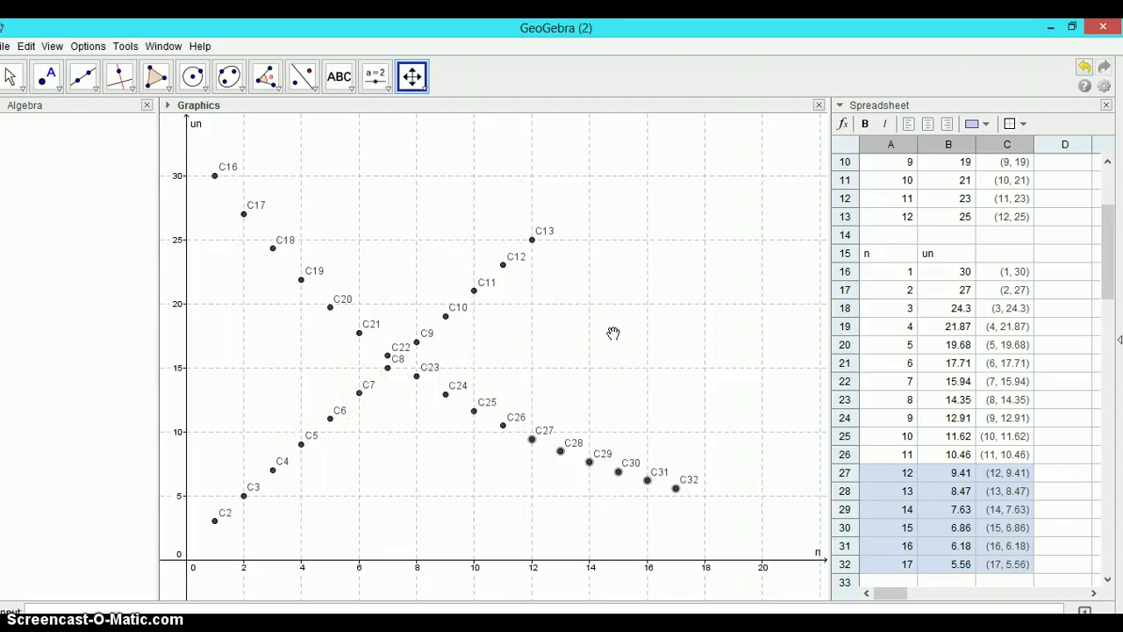
pyautogui.click(308, 258)
# Enter f(x) = 2x + 1 in the Input bar to draw the line
pyautogui.click(453, 606)
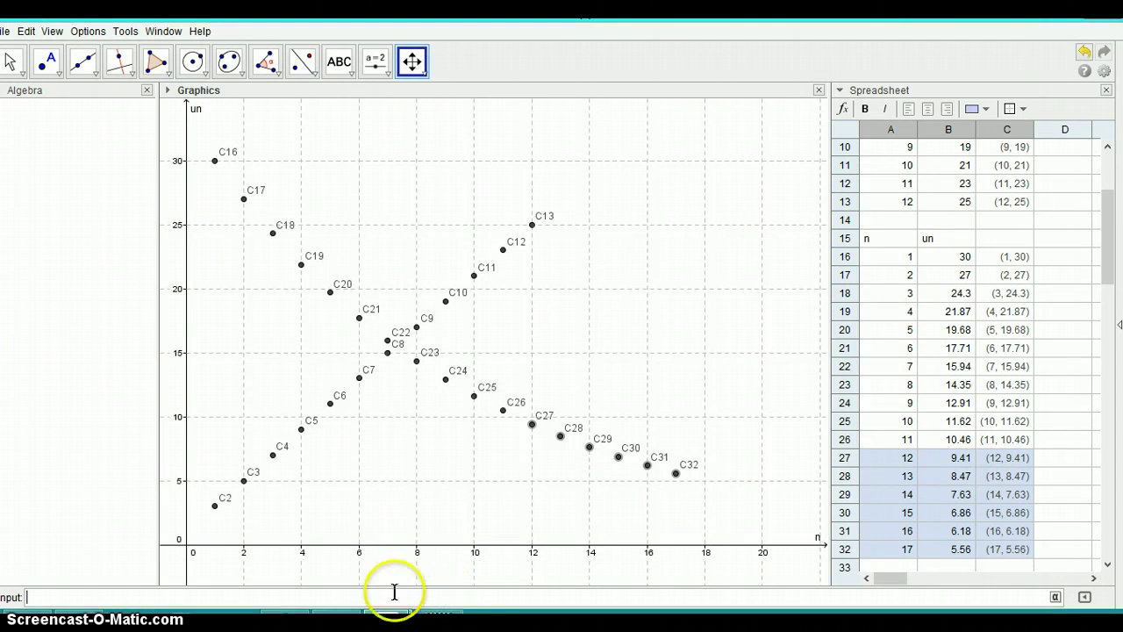
pyautogui.click(48, 595)
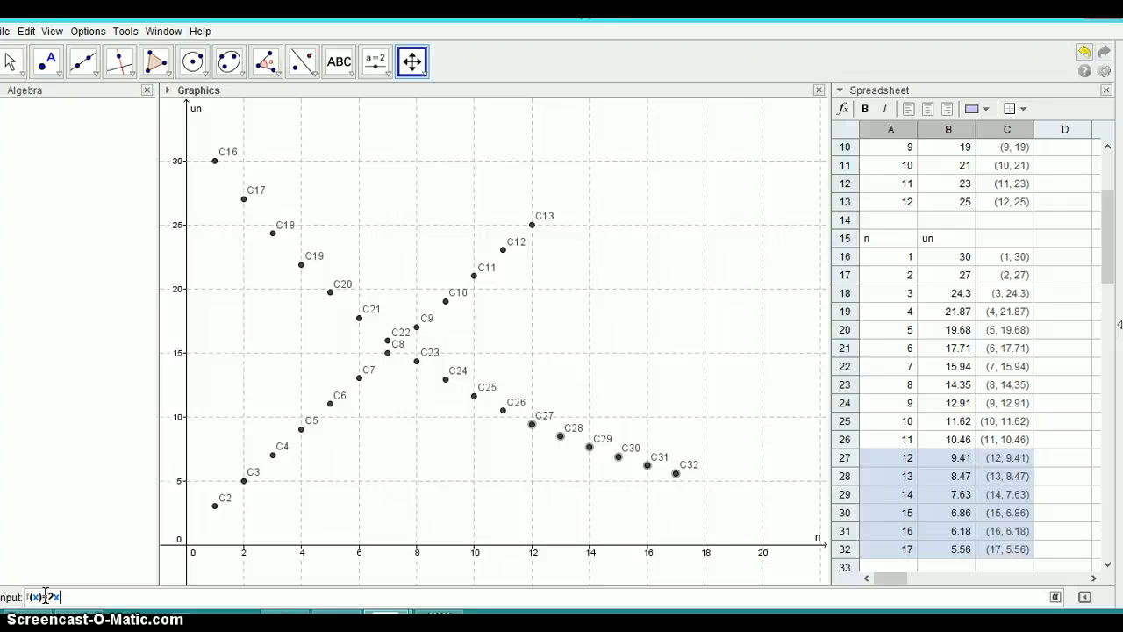
pyautogui.press('Return')
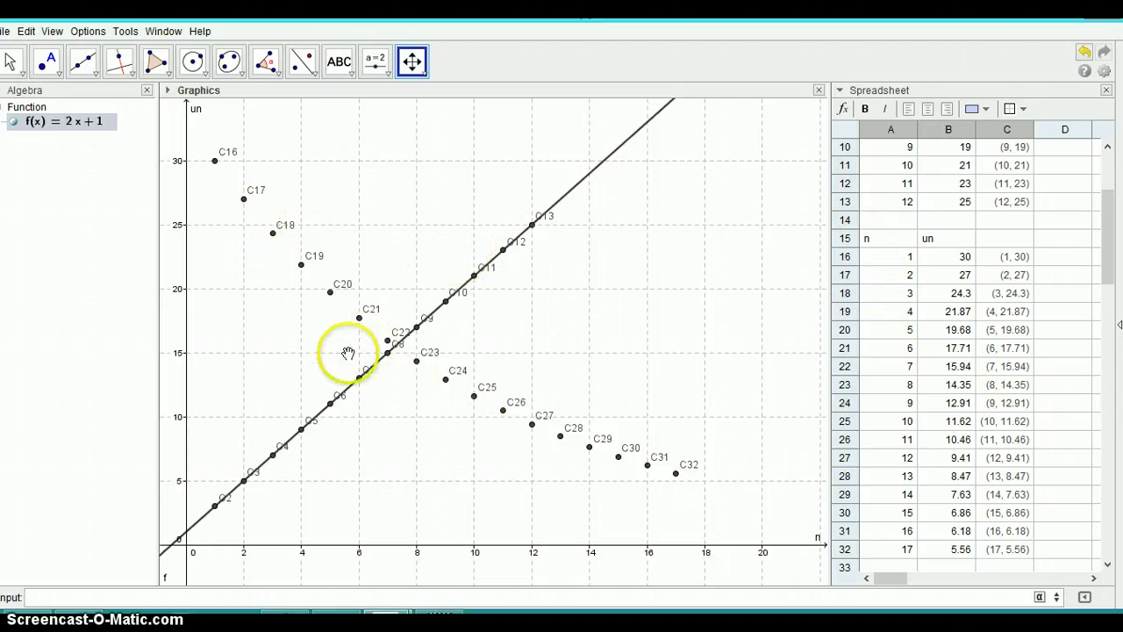
# Enter g(x) = 30*0.9^(x-1) in the Input bar to draw the decaying curve
pyautogui.click(286, 591)
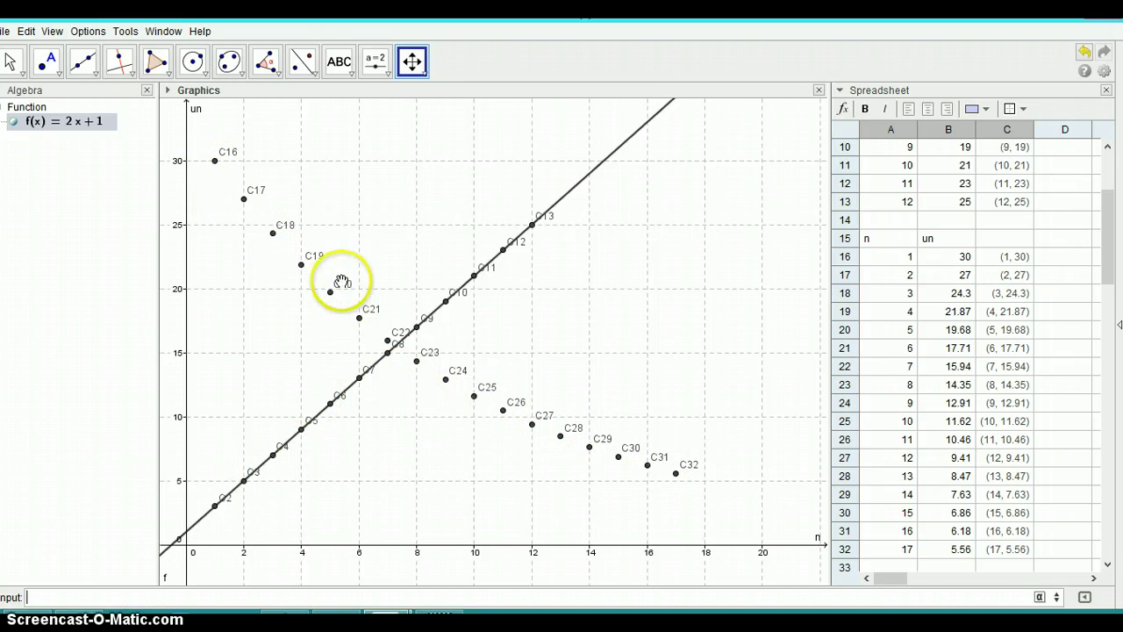
pyautogui.click(253, 597)
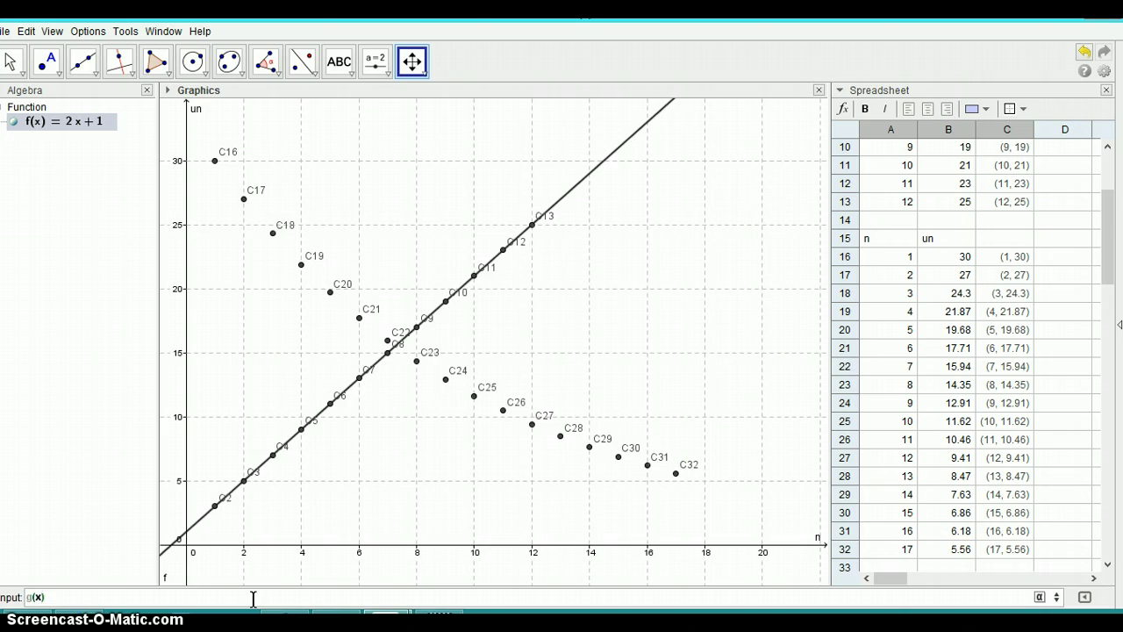
pyautogui.write('g(x)=30*')
pyautogui.click(100, 597)
pyautogui.click(96, 598)
pyautogui.write('(x-1')
pyautogui.press('Return')
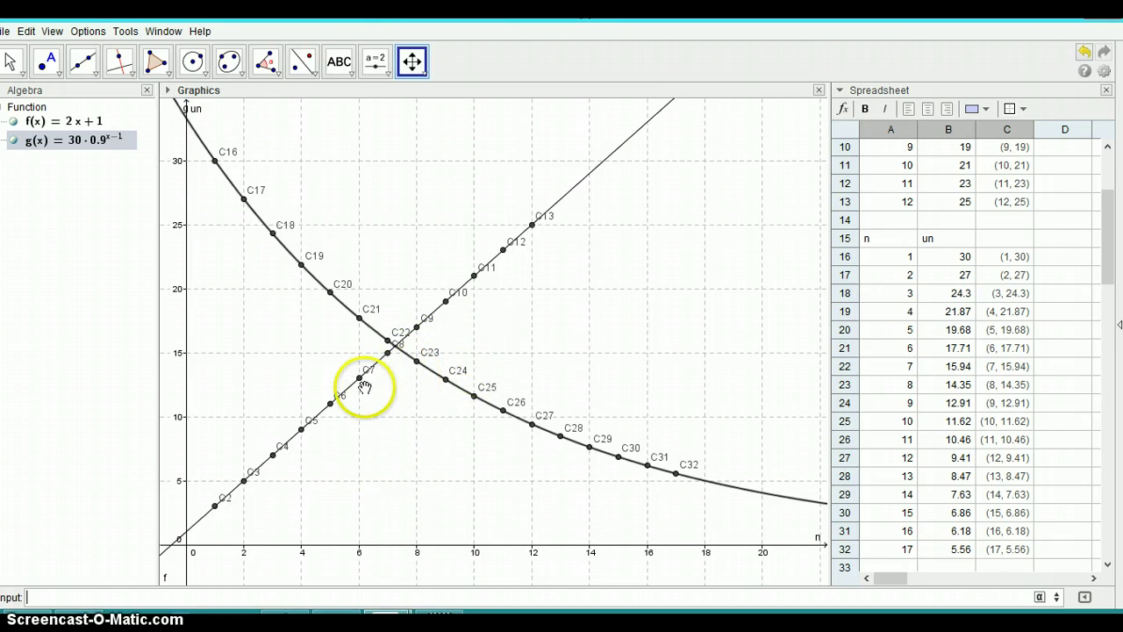
pyautogui.moveTo(365, 387)
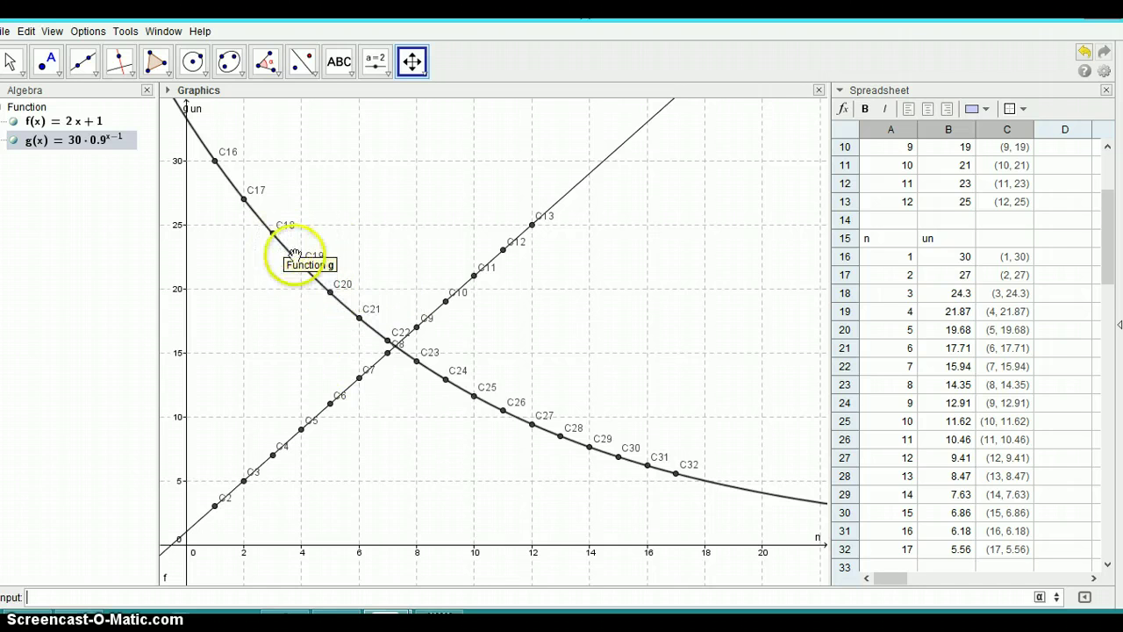
pyautogui.moveTo(386, 344)
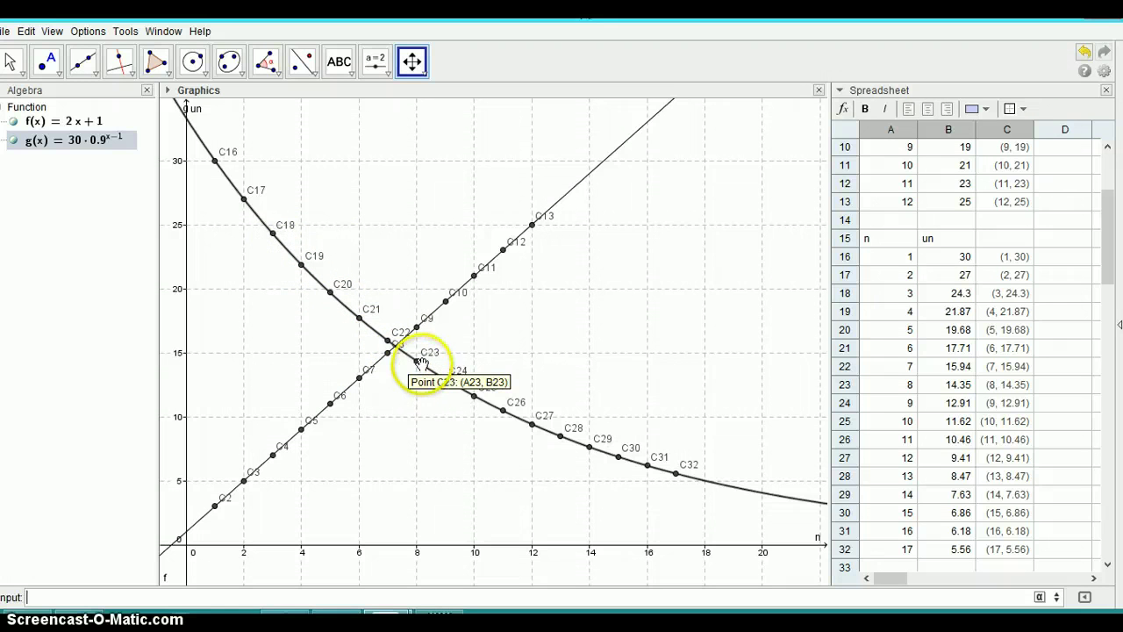
pyautogui.click(379, 396)
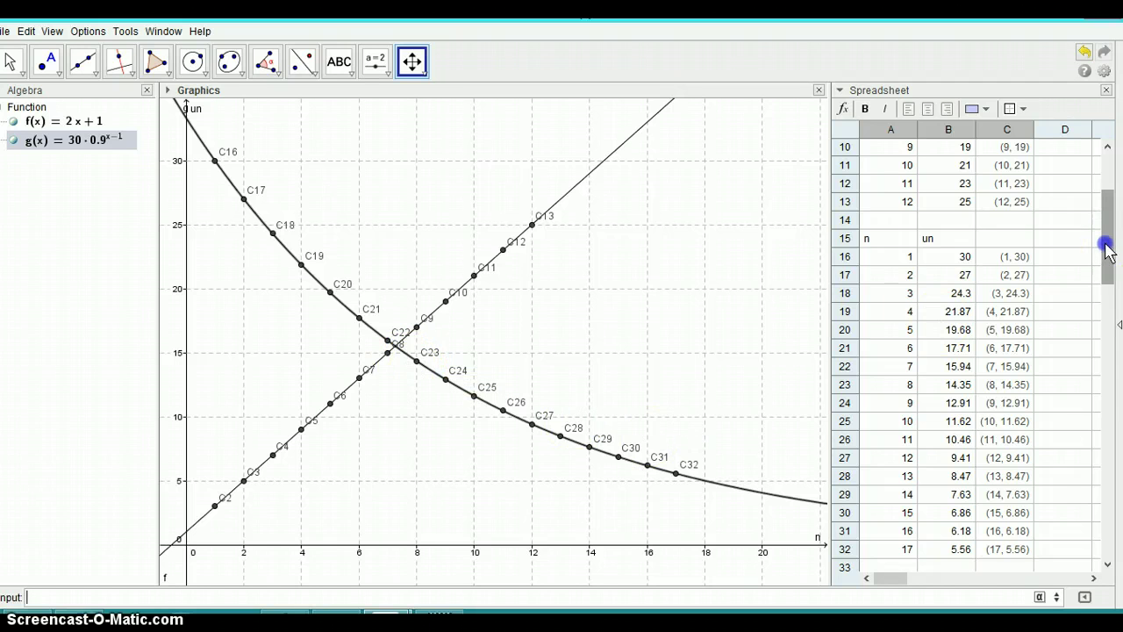
pyautogui.scroll(1, 1107, 242)
pyautogui.moveTo(1107, 242); pyautogui.dragTo(1106, 231)
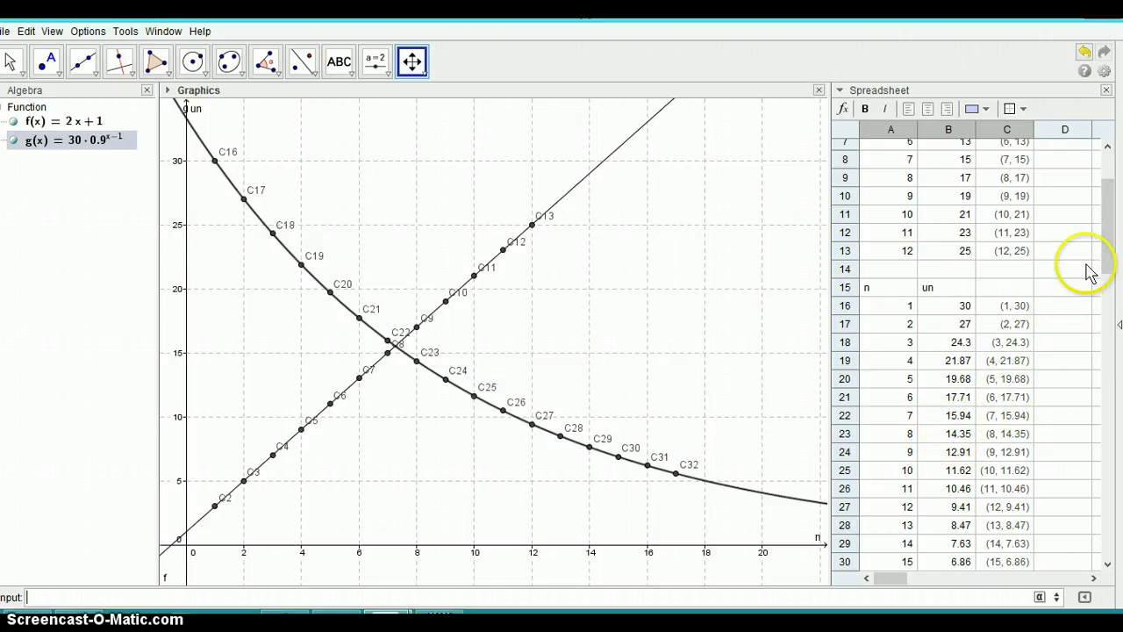
pyautogui.scroll(1, 1106, 243)
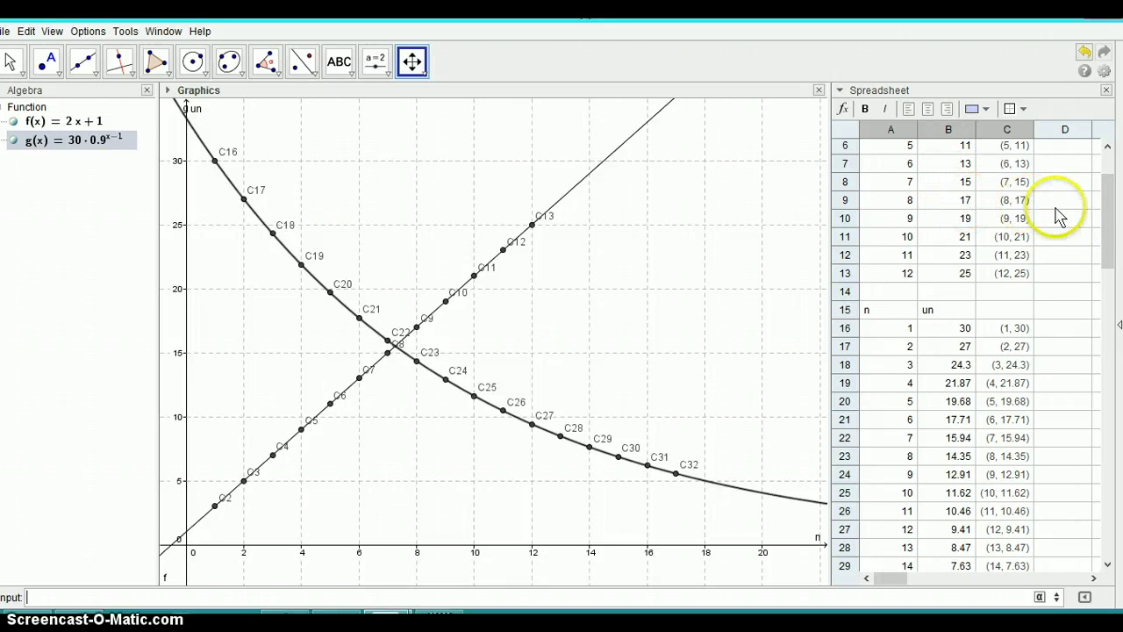
pyautogui.moveTo(1103, 220); pyautogui.dragTo(1104, 225)
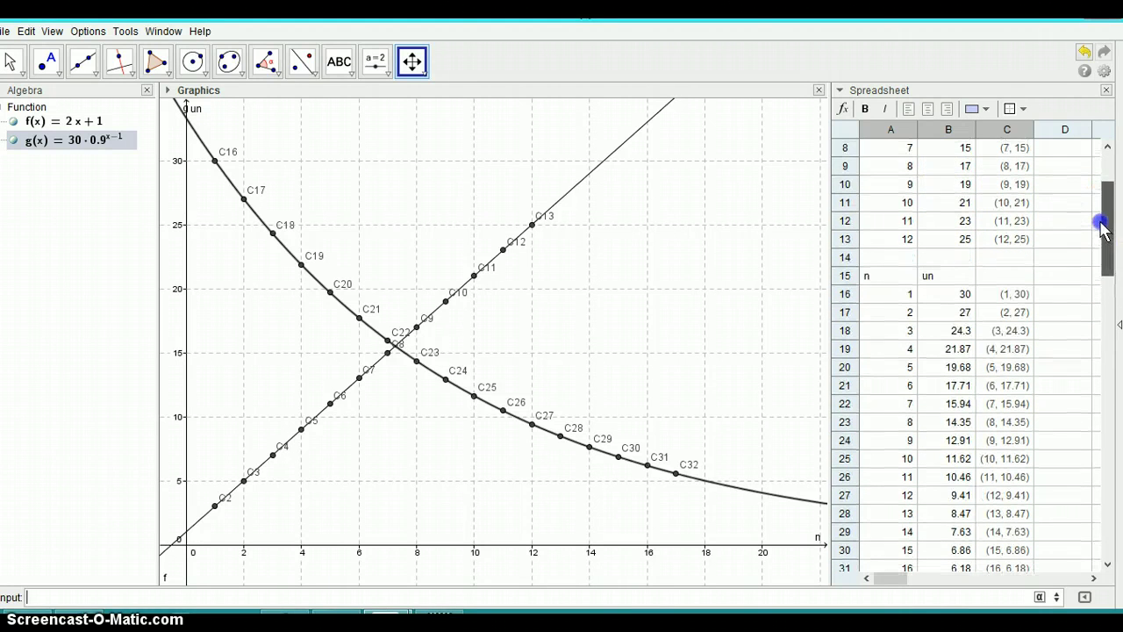
pyautogui.click(271, 413)
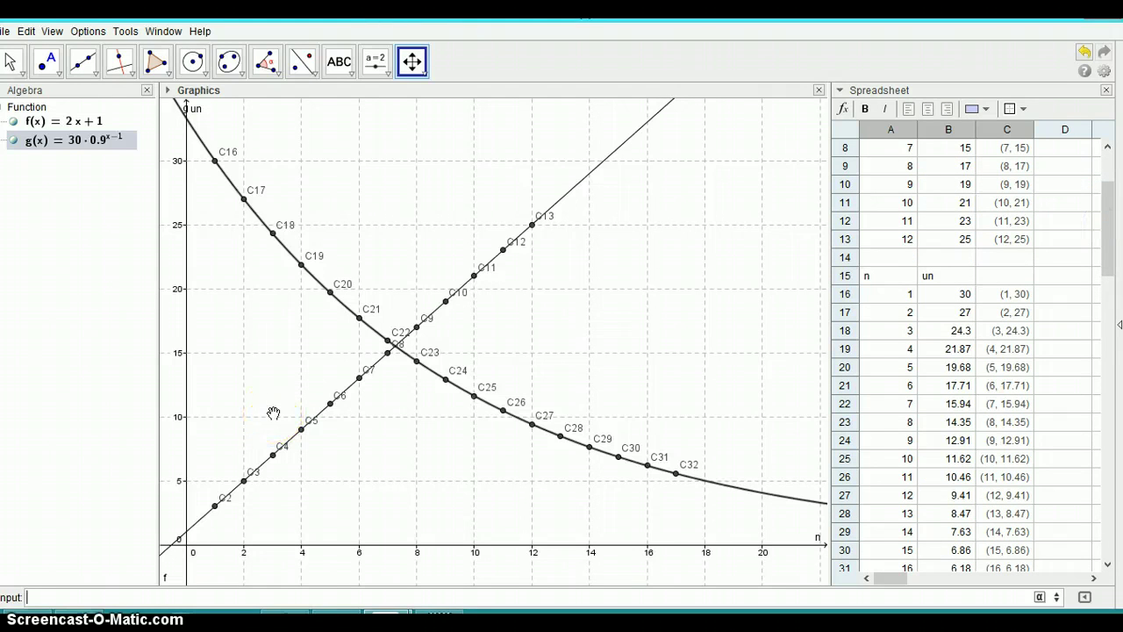
pyautogui.moveTo(272, 413); pyautogui.dragTo(334, 338)
pyautogui.moveTo(257, 153); pyautogui.dragTo(440, 365)
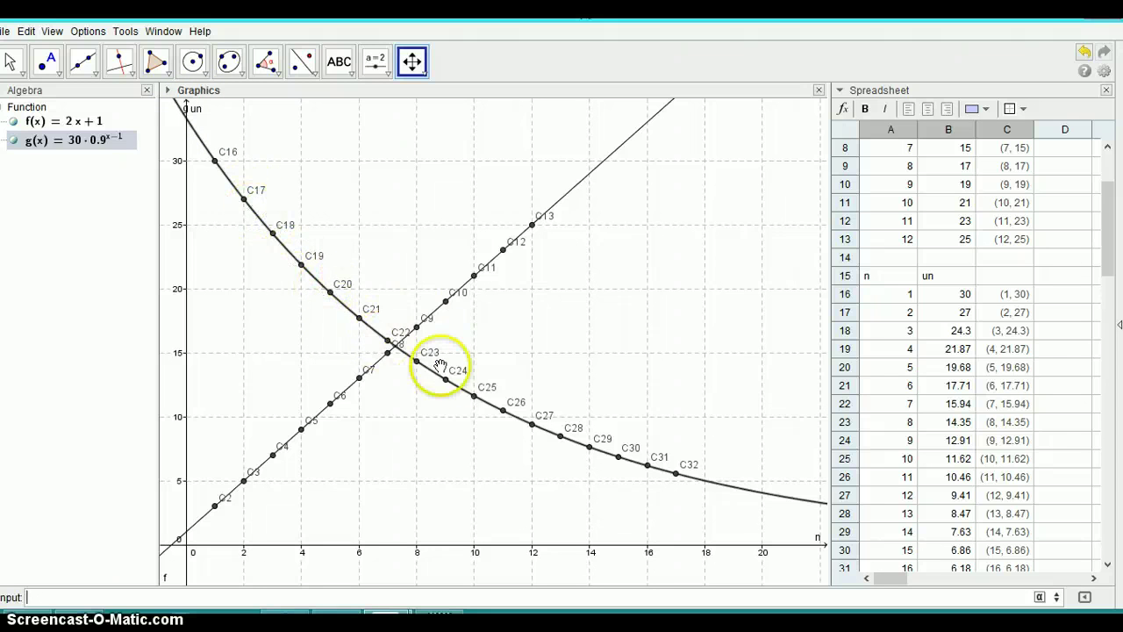
# Intersect curve g with line f to create point A
pyautogui.click(86, 63)
pyautogui.click(64, 77)
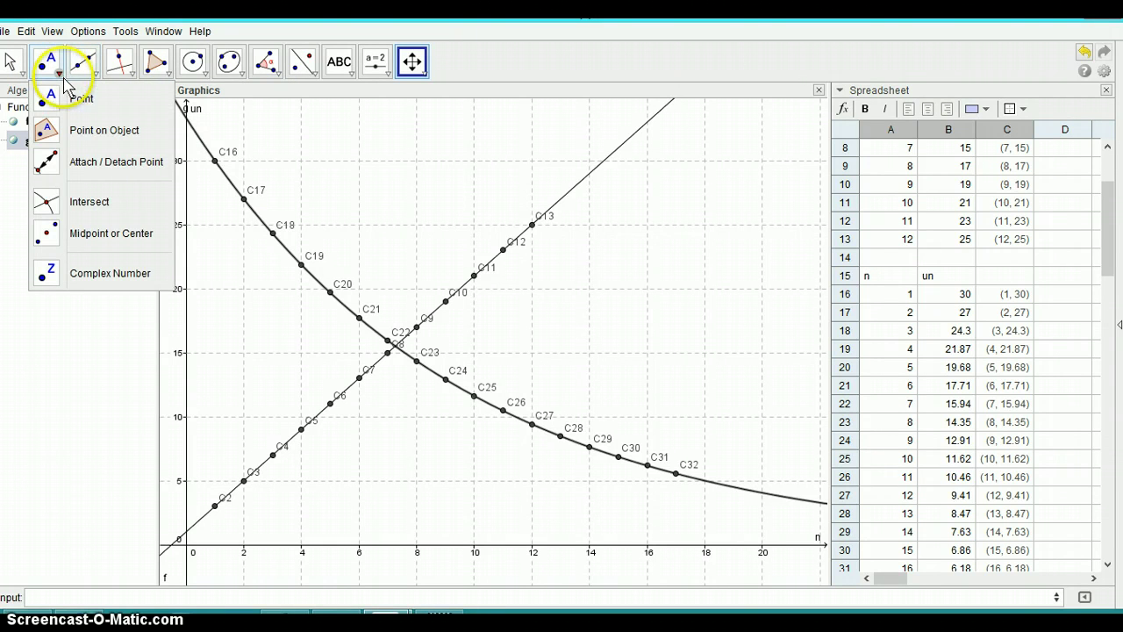
pyautogui.click(93, 202)
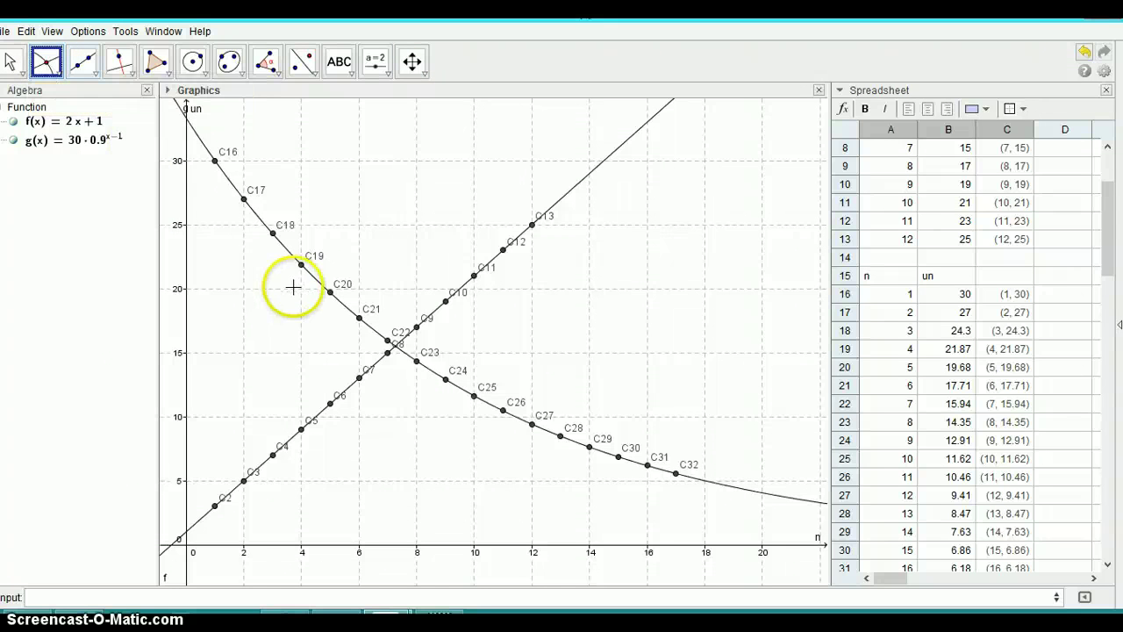
pyautogui.click(345, 311)
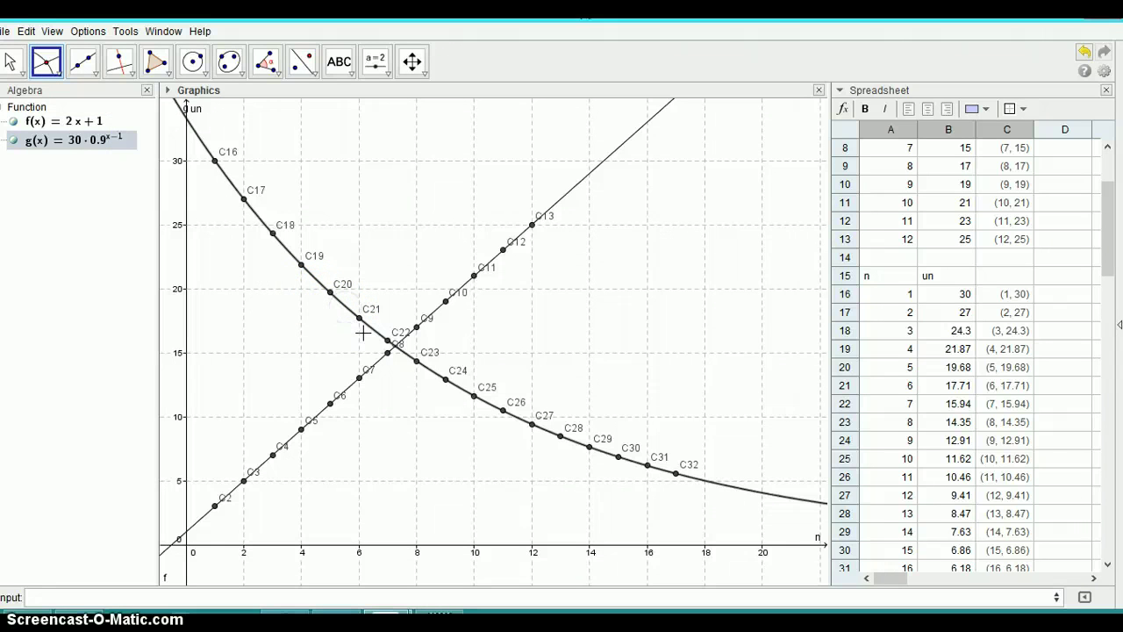
pyautogui.click(379, 361)
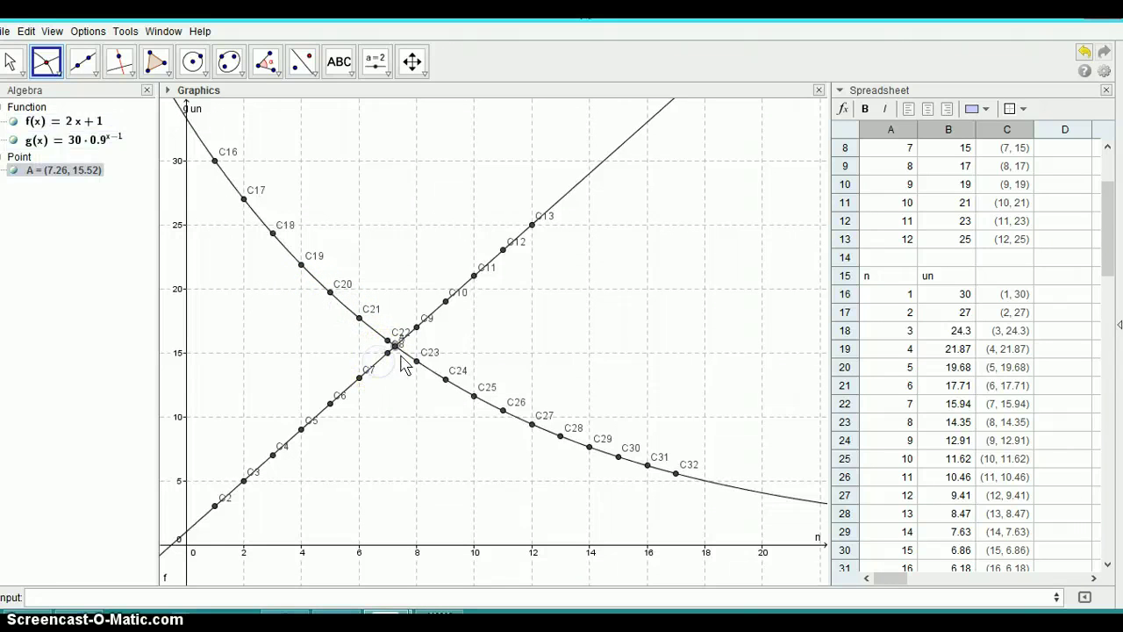
pyautogui.click(395, 353)
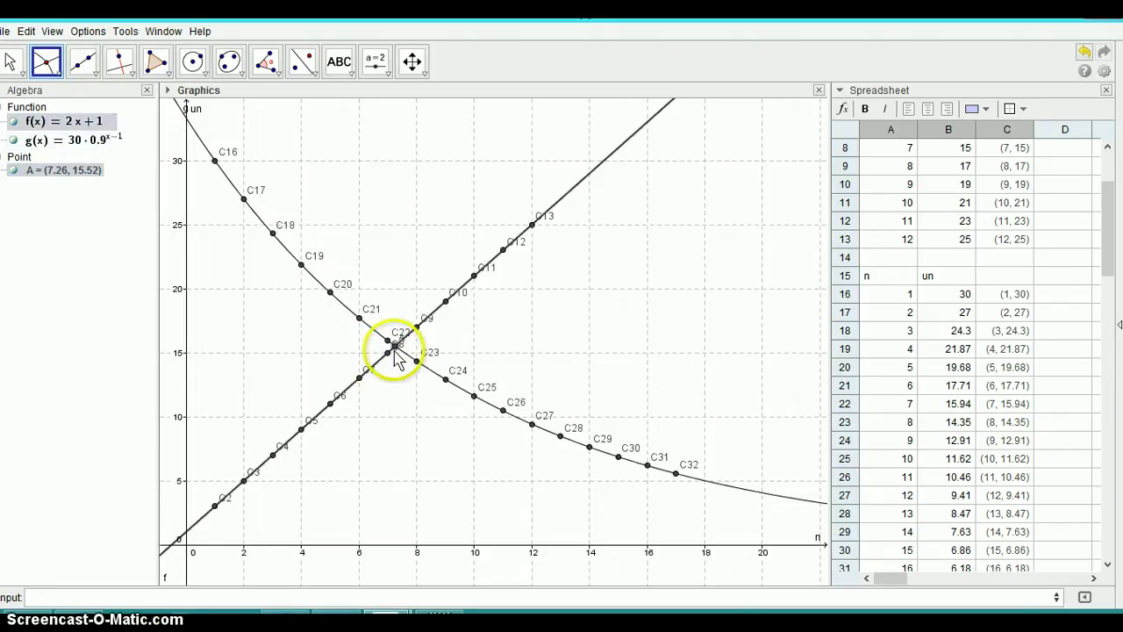
# Check that point A lies at (7.26, 15.52)
pyautogui.click(75, 178)
pyautogui.click(372, 321)
pyautogui.click(253, 480)
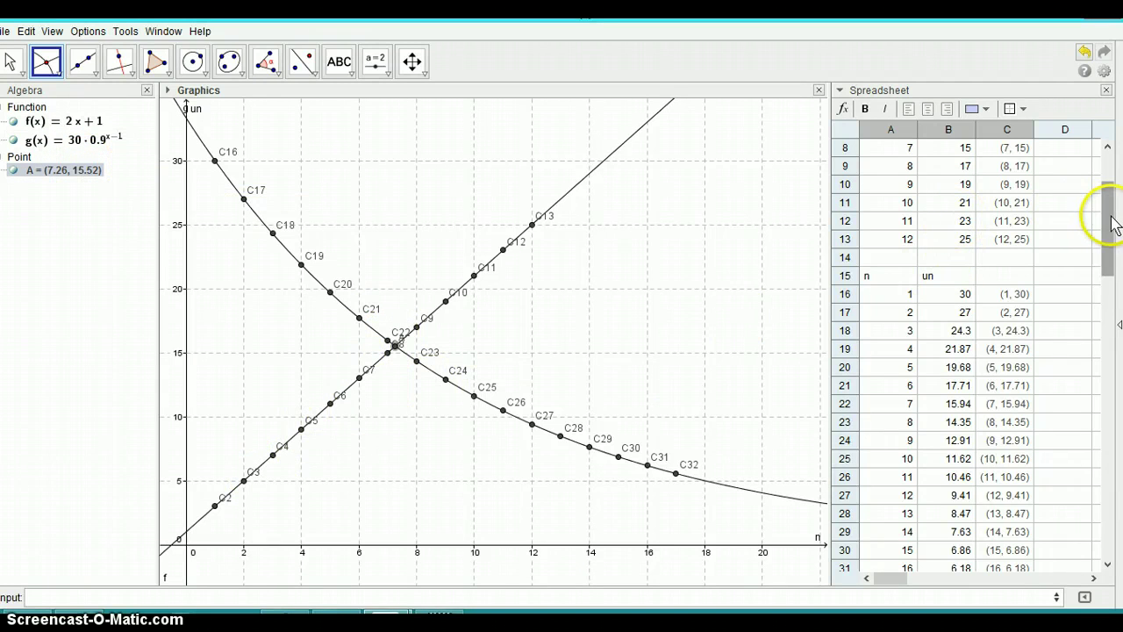
pyautogui.moveTo(1109, 218)
pyautogui.mouseDown()
pyautogui.moveTo(1109, 200)
pyautogui.moveTo(1106, 210)
pyautogui.mouseUp()
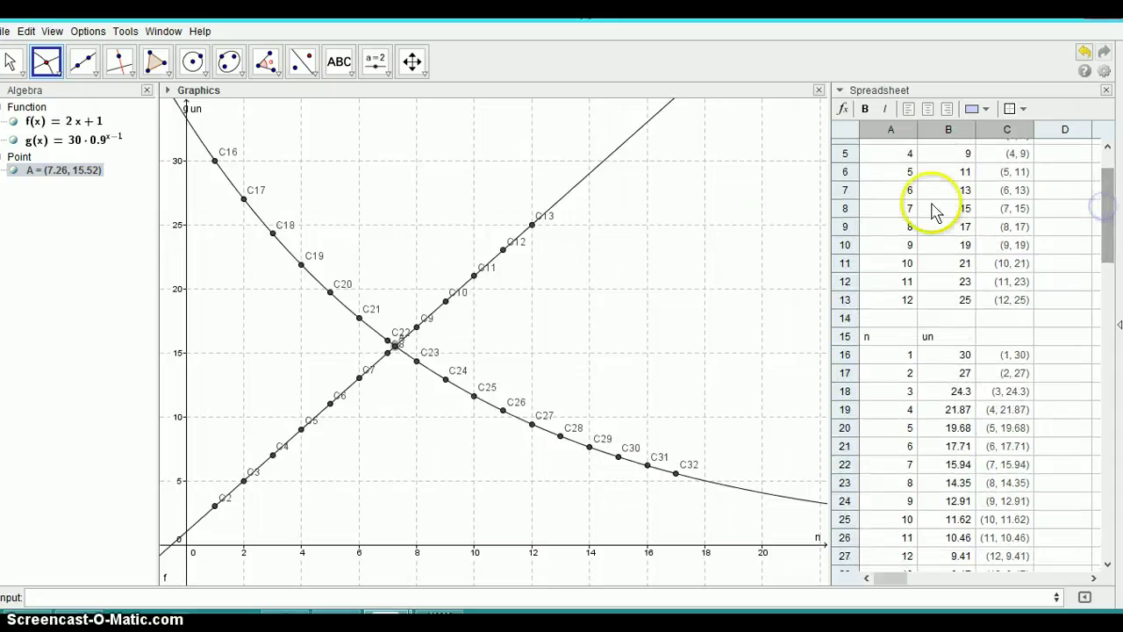